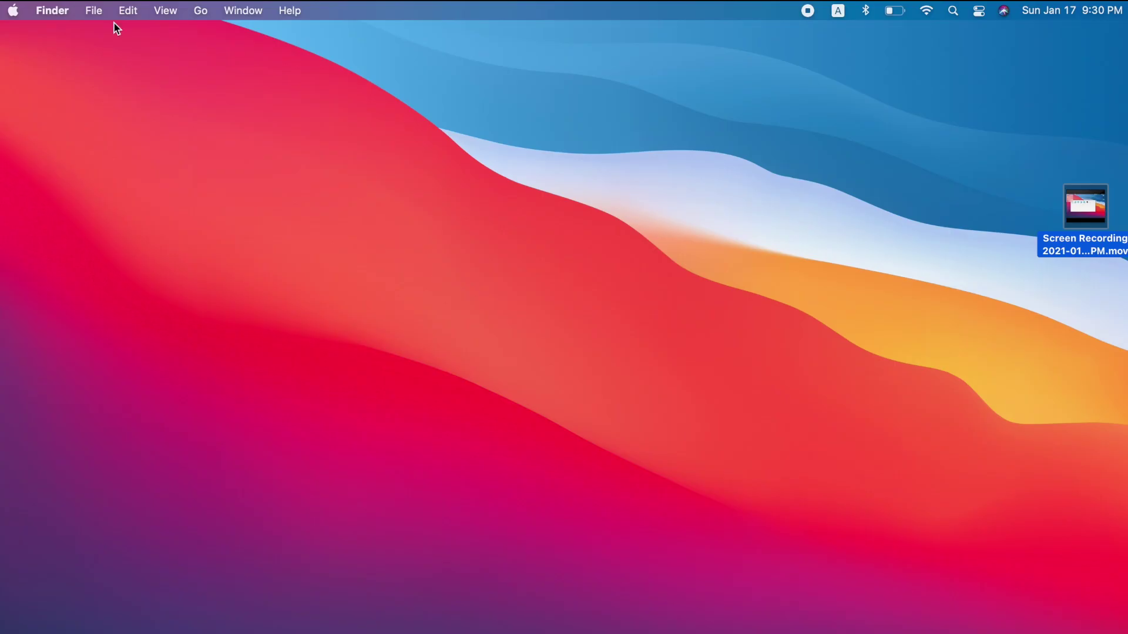
Confirm in About This Mac that the system runs macOS Big Sur 11.1, then close it
{"action": "left_click", "coordinate": [395, 177]}
{"action": "left_click", "coordinate": [13, 10]}
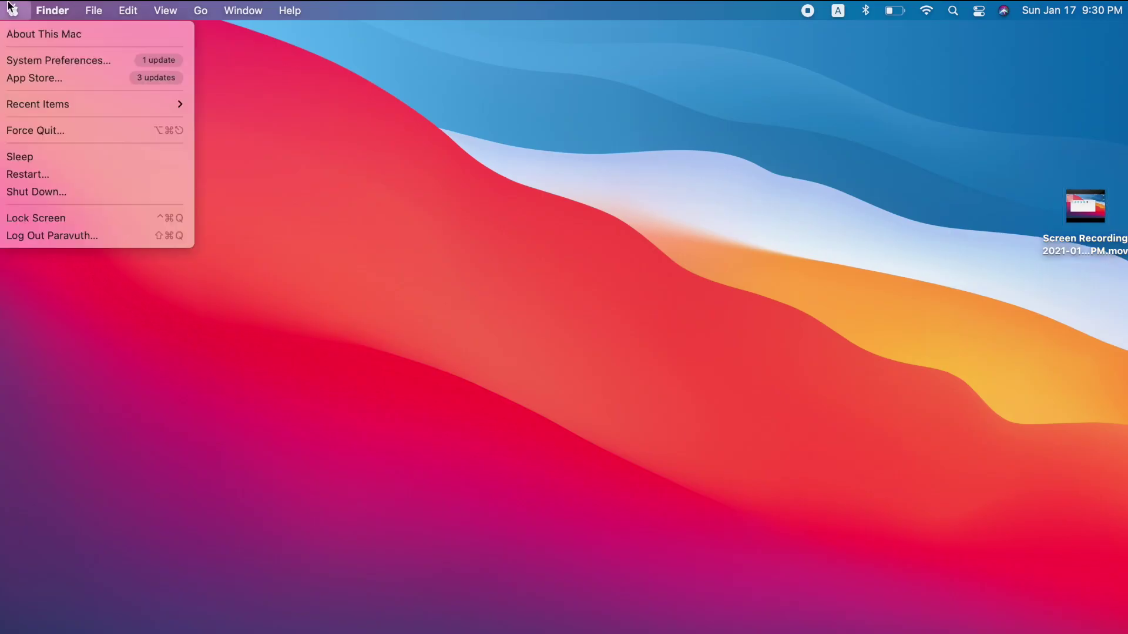
{"action": "left_click", "coordinate": [24, 36]}
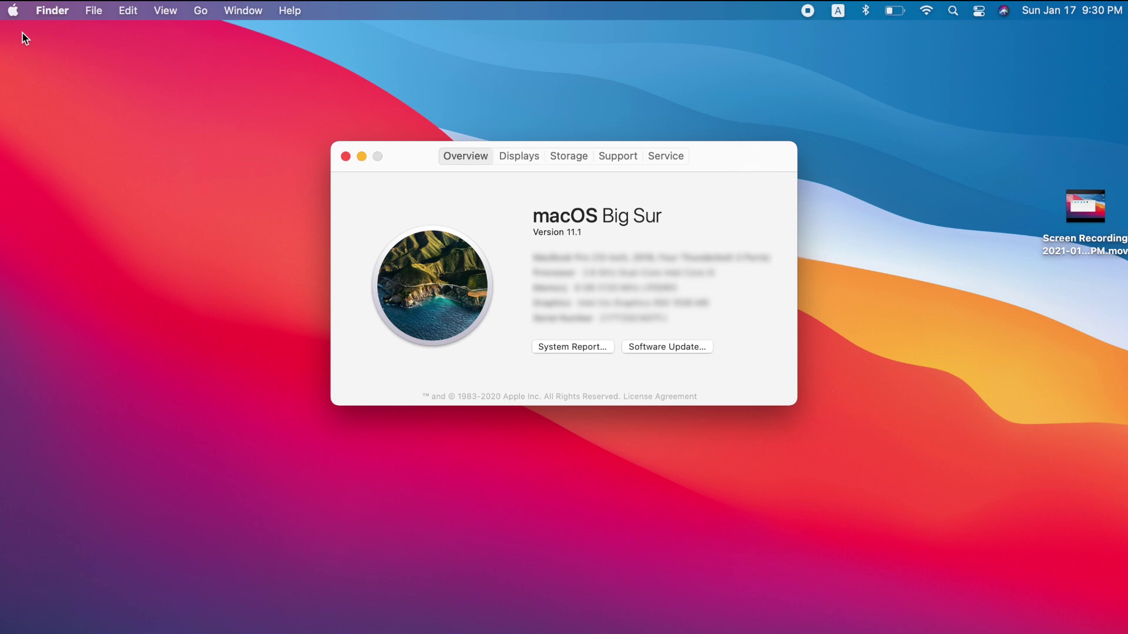
{"action": "left_click", "coordinate": [345, 157]}
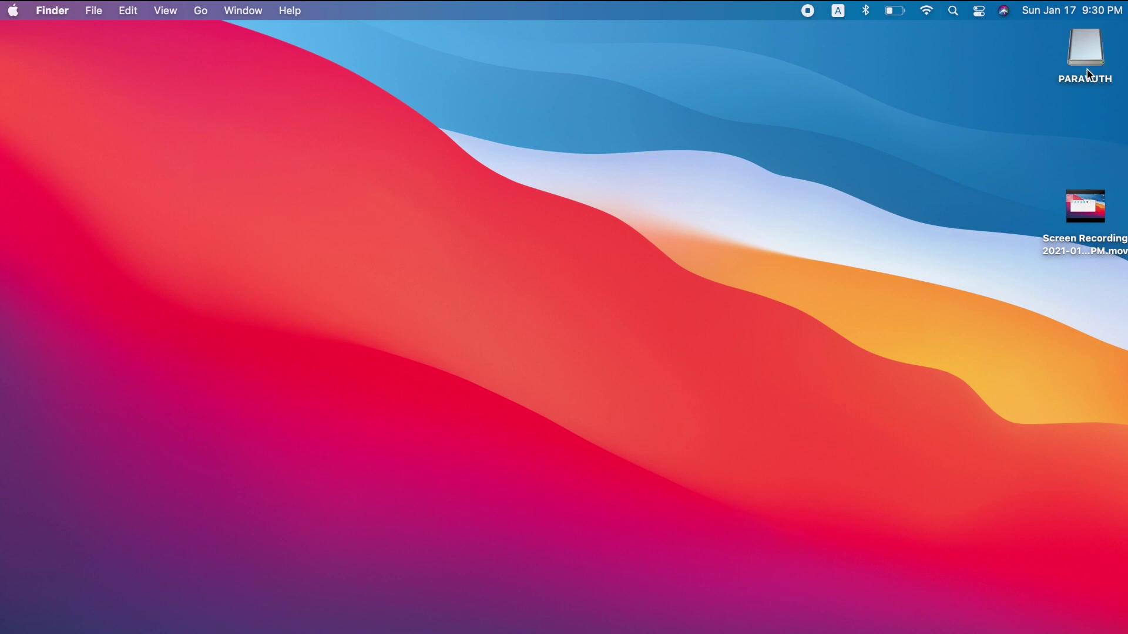
Open PARAVUTH, copy my house1.png to the desktop, fail to drag it back, and open Downloads
{"action": "double_click", "coordinate": [1084, 58]}
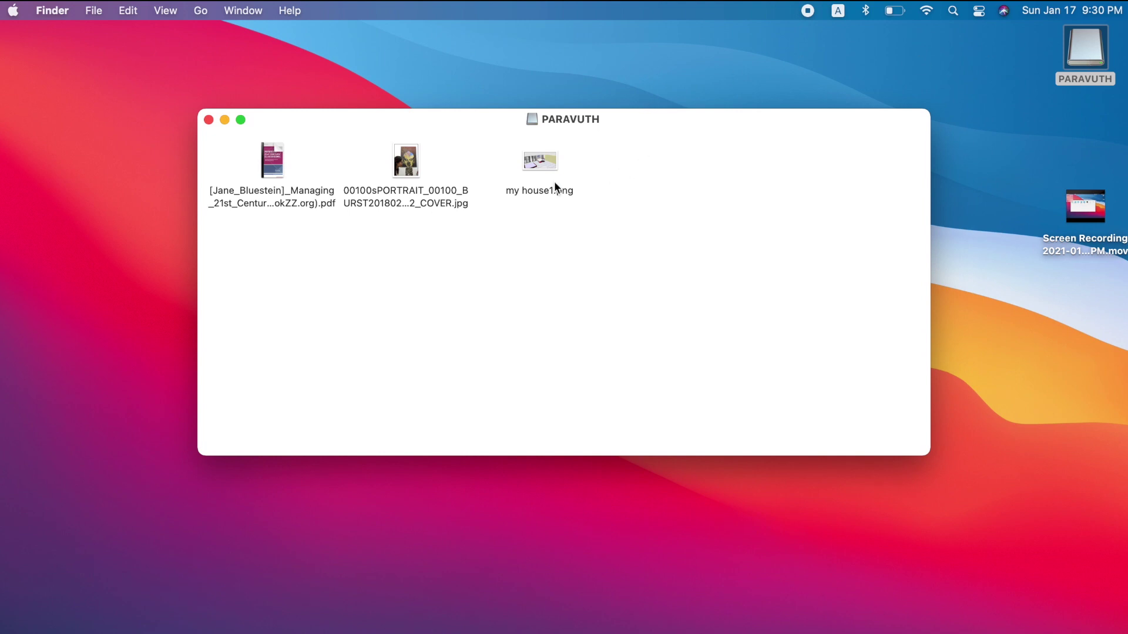
{"action": "left_click_drag", "start_coordinate": [541, 167], "coordinate": [1003, 324]}
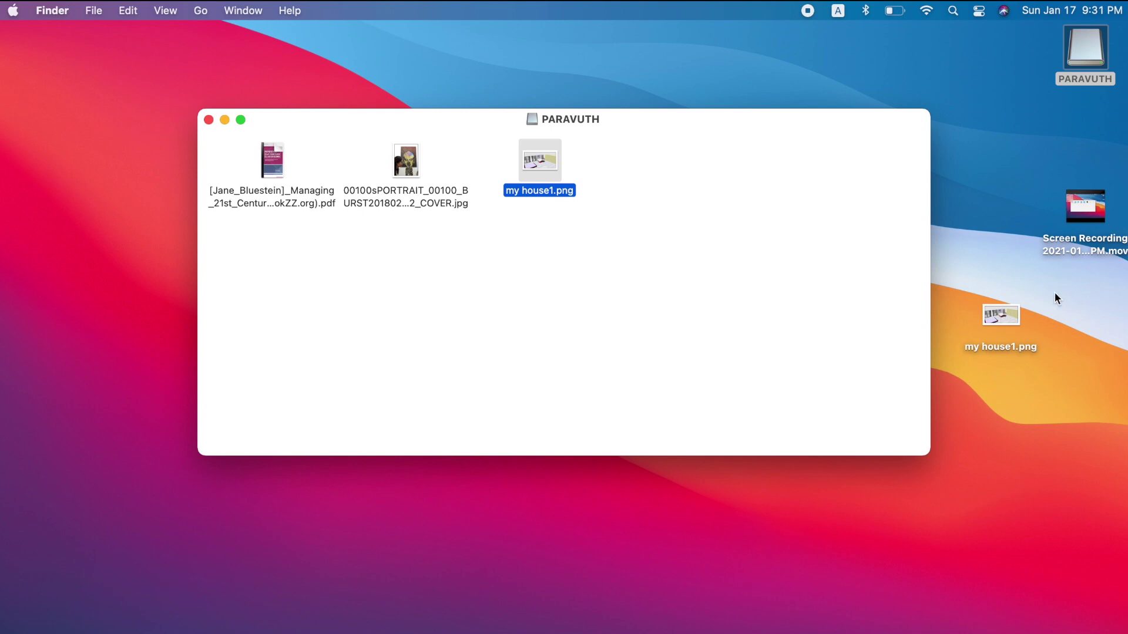
{"action": "left_click_drag", "start_coordinate": [998, 316], "coordinate": [799, 282]}
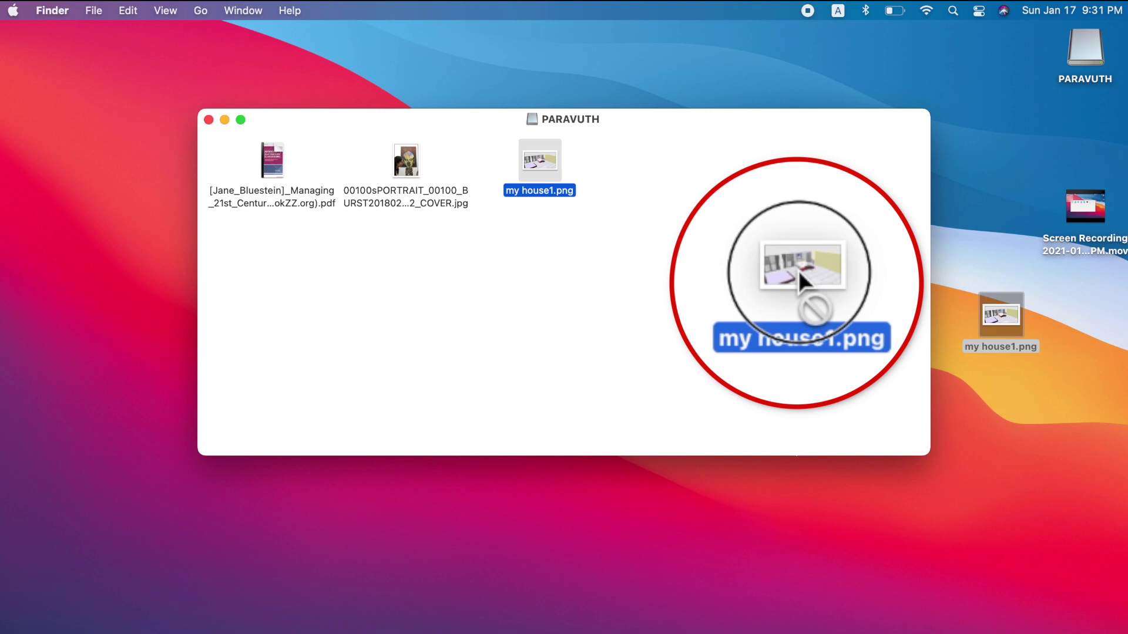
{"action": "left_click_drag", "start_coordinate": [798, 270], "coordinate": [797, 282]}
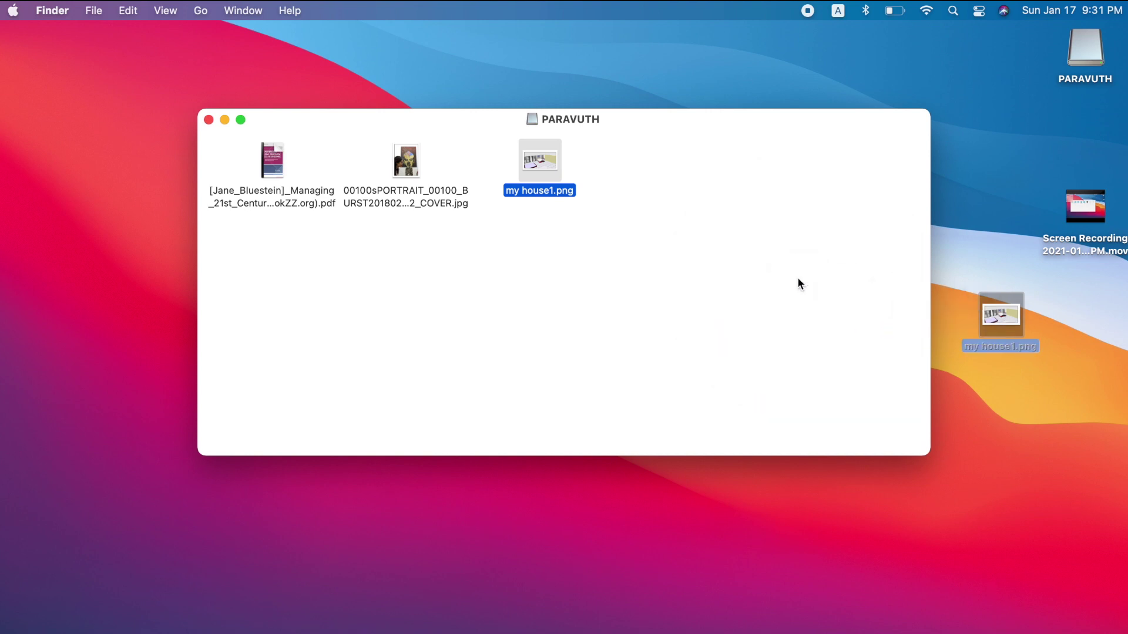
{"action": "key", "text": "super+n"}
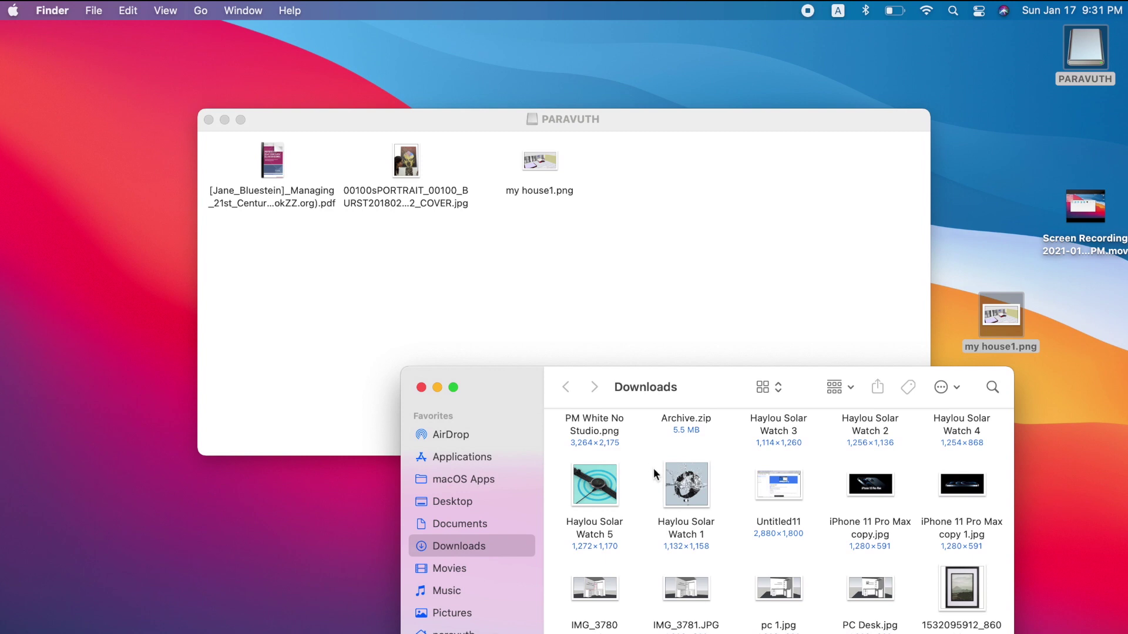
Fail to copy the Haylou Solar Watch images onto PARAVUTH, confirm it is Windows NTFS in Disk Utility, then open Launchpad
{"action": "left_click_drag", "start_coordinate": [592, 484], "coordinate": [611, 264]}
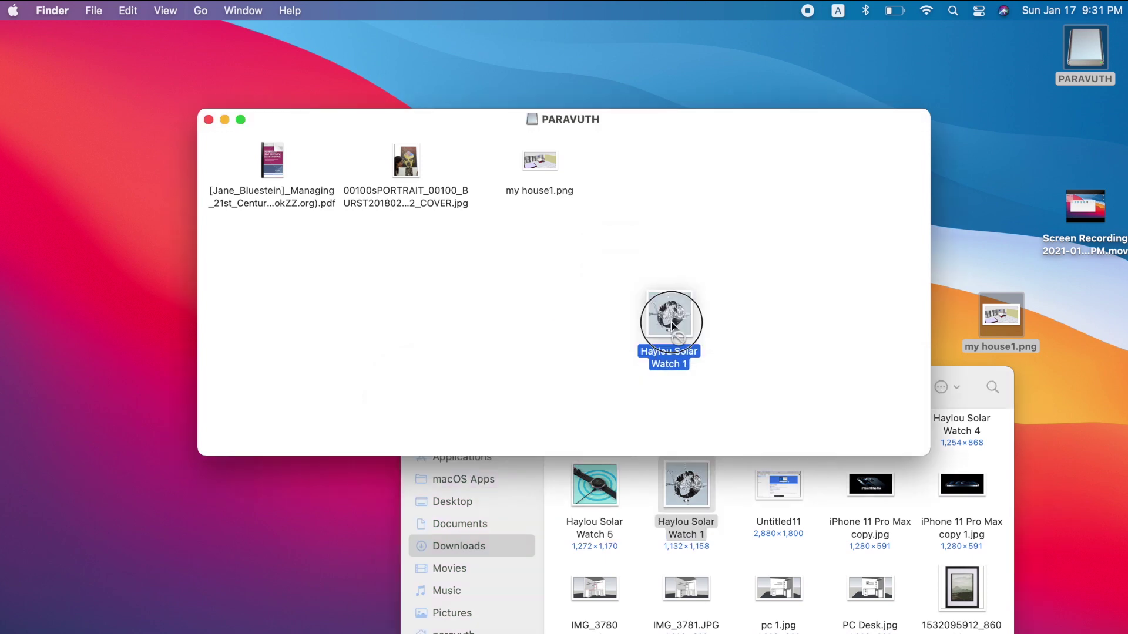
{"action": "left_click_drag", "start_coordinate": [667, 316], "coordinate": [671, 321]}
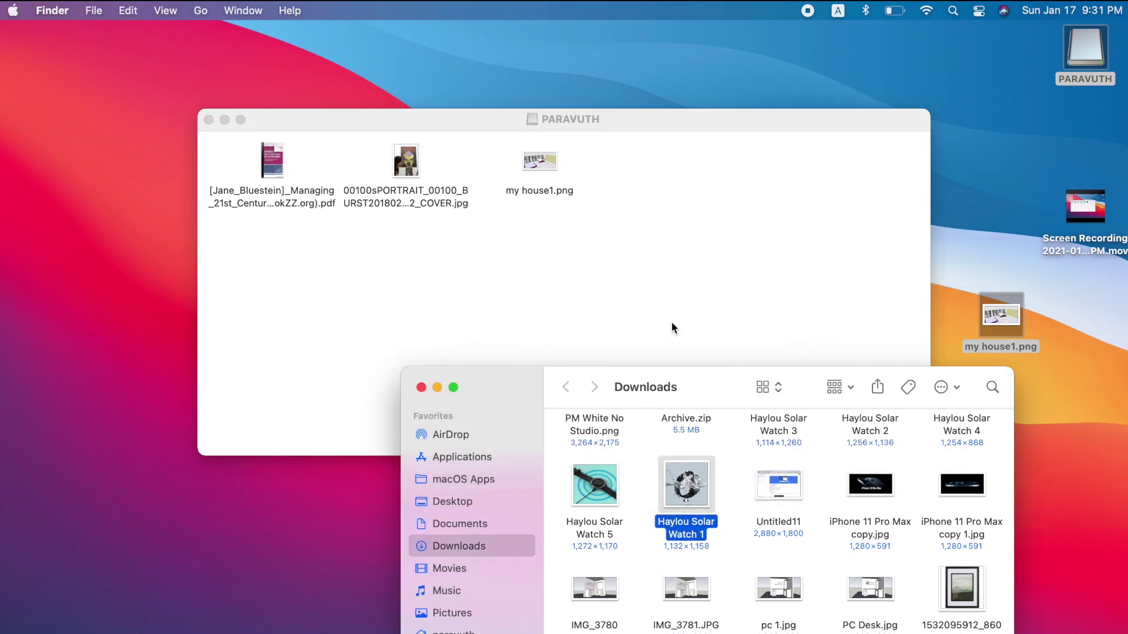
{"action": "key", "text": "super+space"}
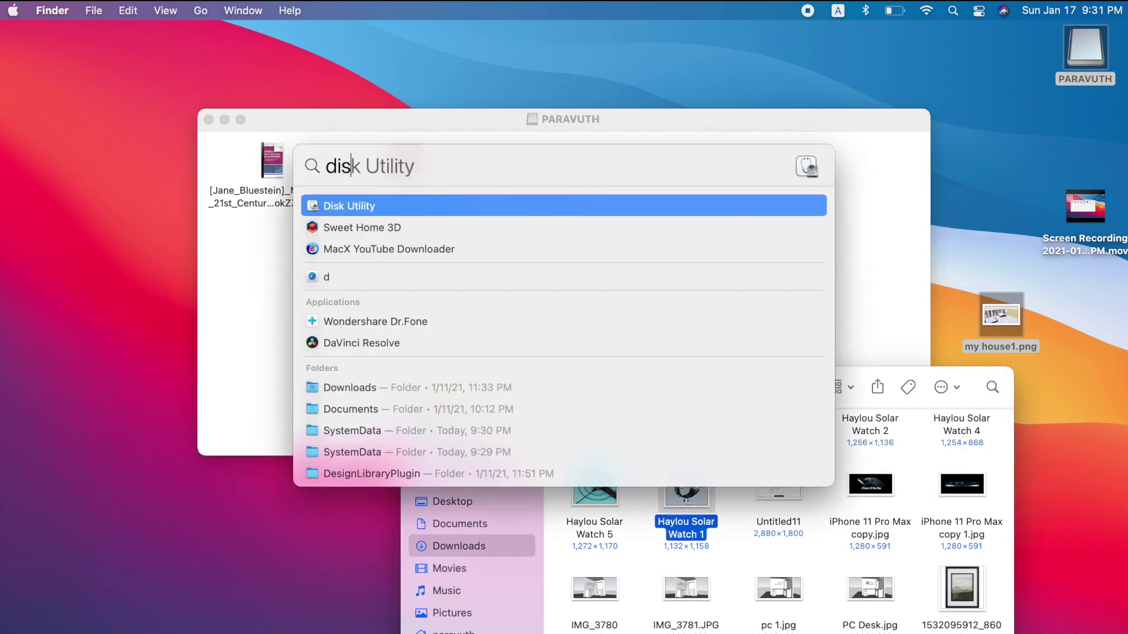
{"action": "key", "text": "Escape"}
{"action": "left_click_drag", "start_coordinate": [512, 262], "coordinate": [594, 266]}
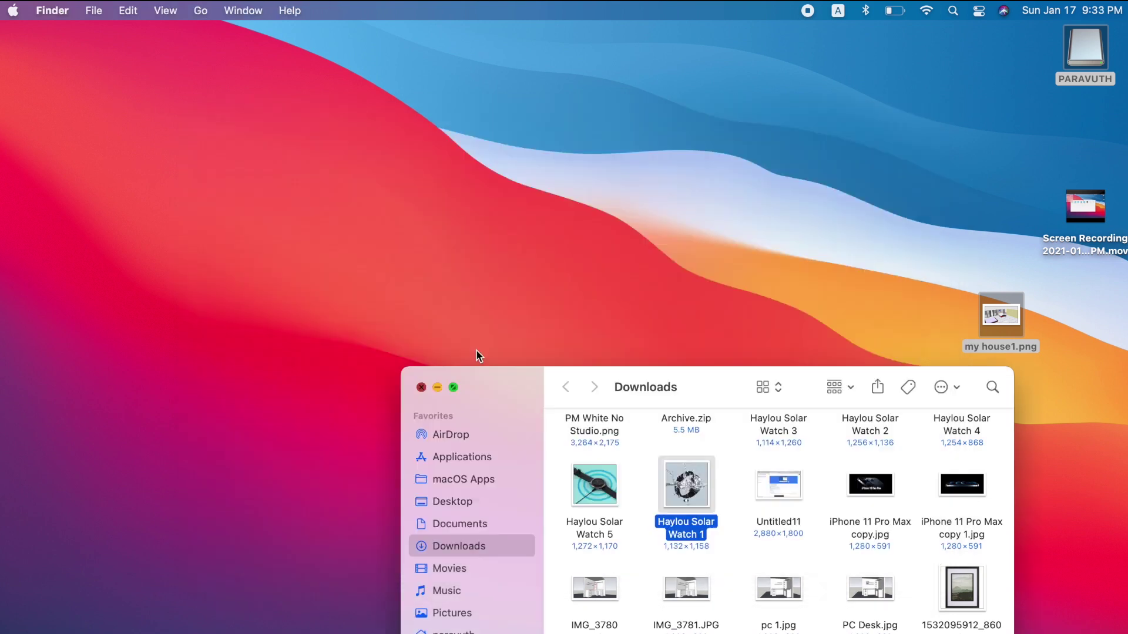
{"action": "key", "text": "F4"}
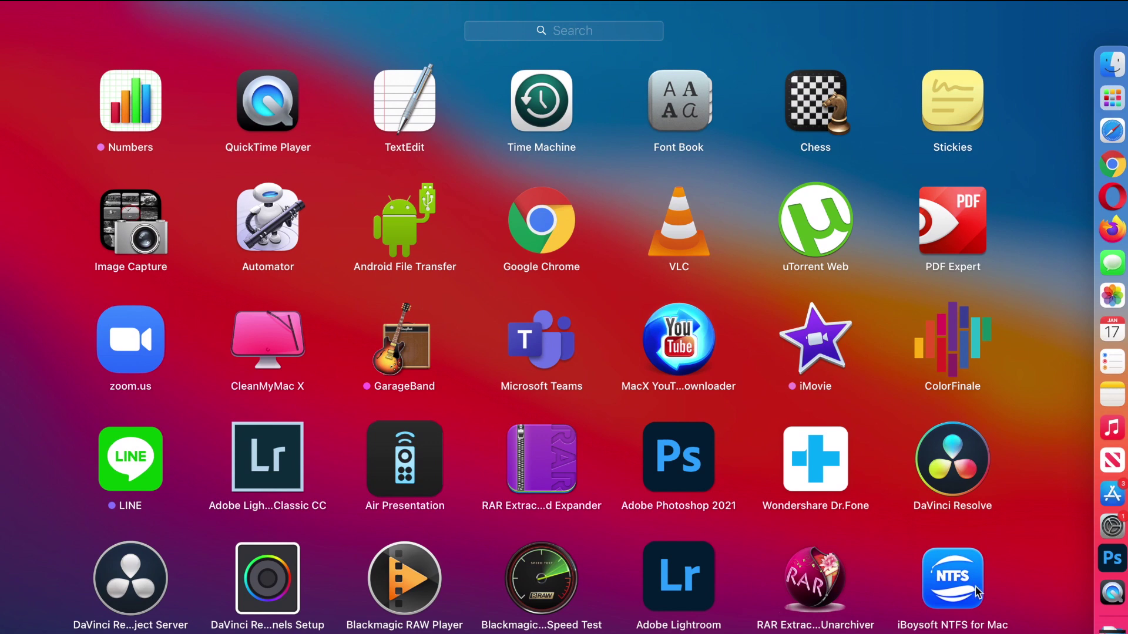
Launch iBoysoft NTFS for Mac, choose Free Trial, and dismiss the NTFS Drive Detected notice
{"action": "left_click", "coordinate": [966, 587]}
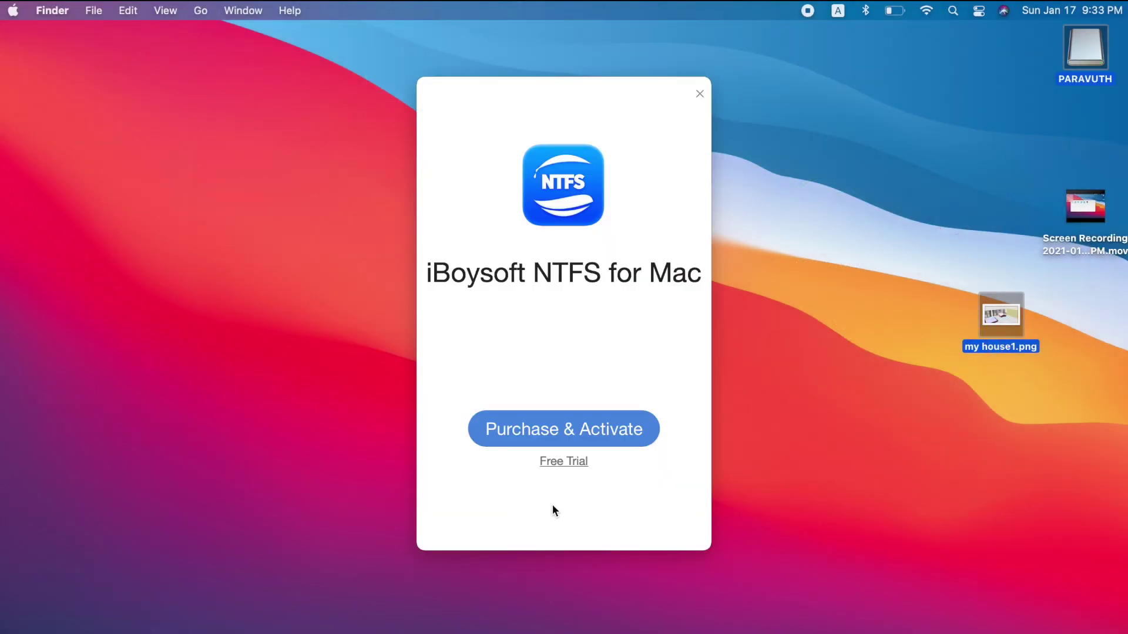
{"action": "left_click", "coordinate": [565, 462]}
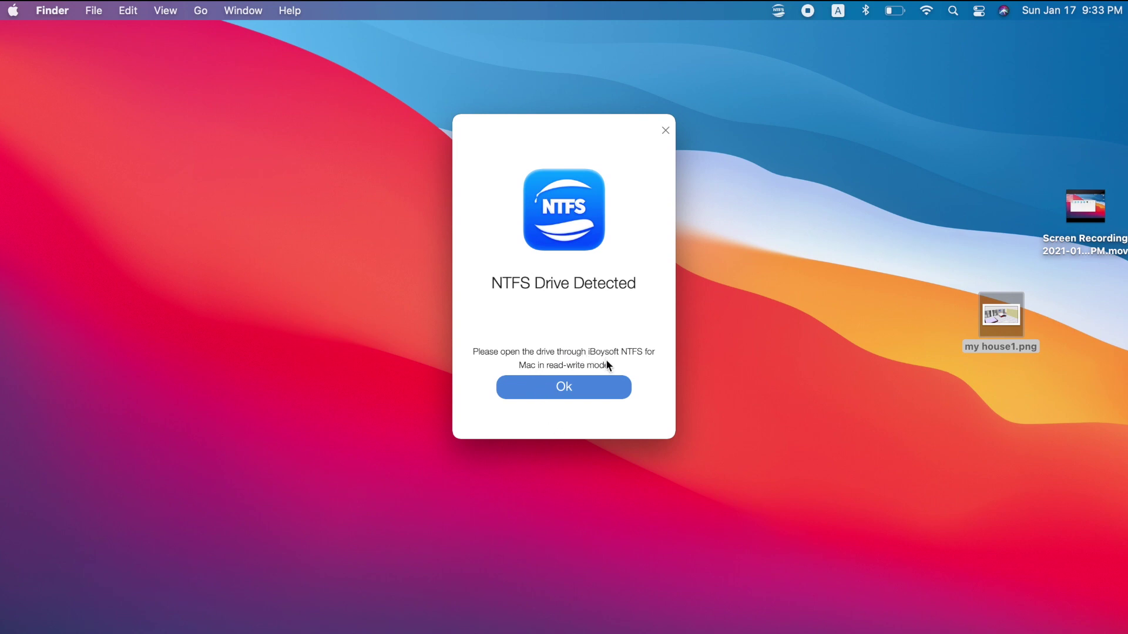
{"action": "left_click", "coordinate": [565, 400]}
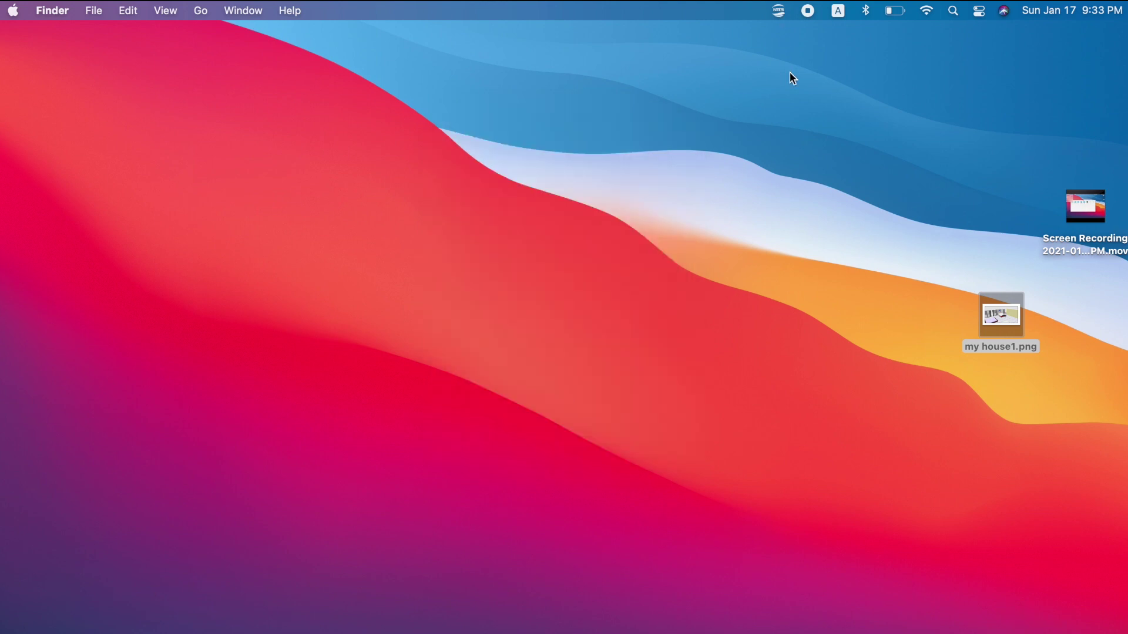
Open PARAVUTH 15.81 GB from the iBoysoft menu-bar list and view its three files in Finder
{"action": "left_click", "coordinate": [777, 10]}
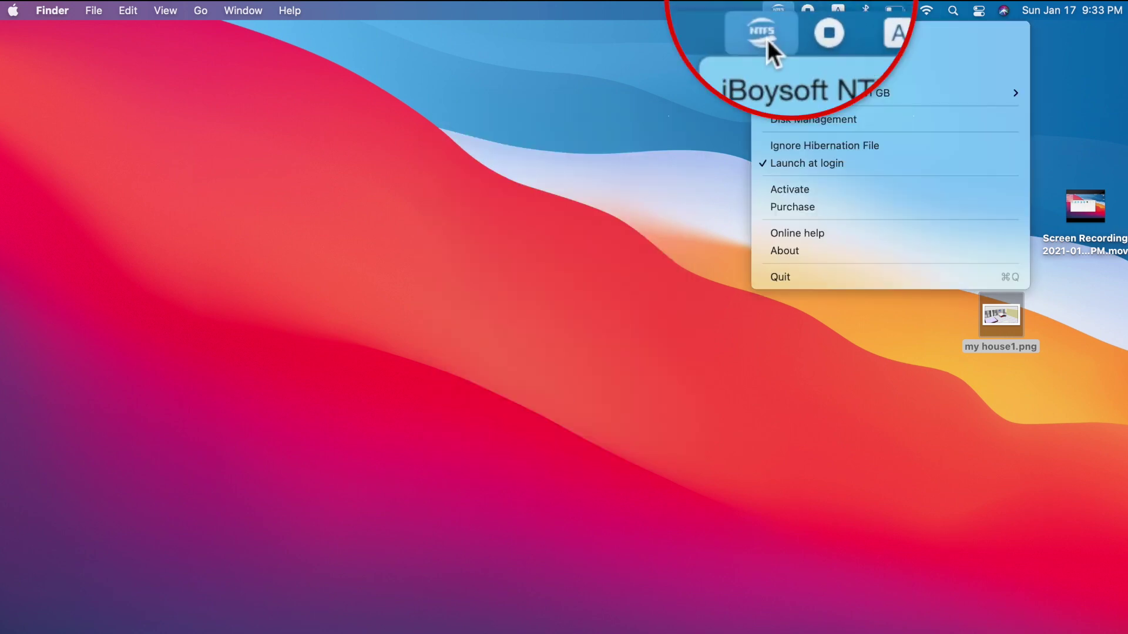
{"action": "mouse_move", "coordinate": [777, 98]}
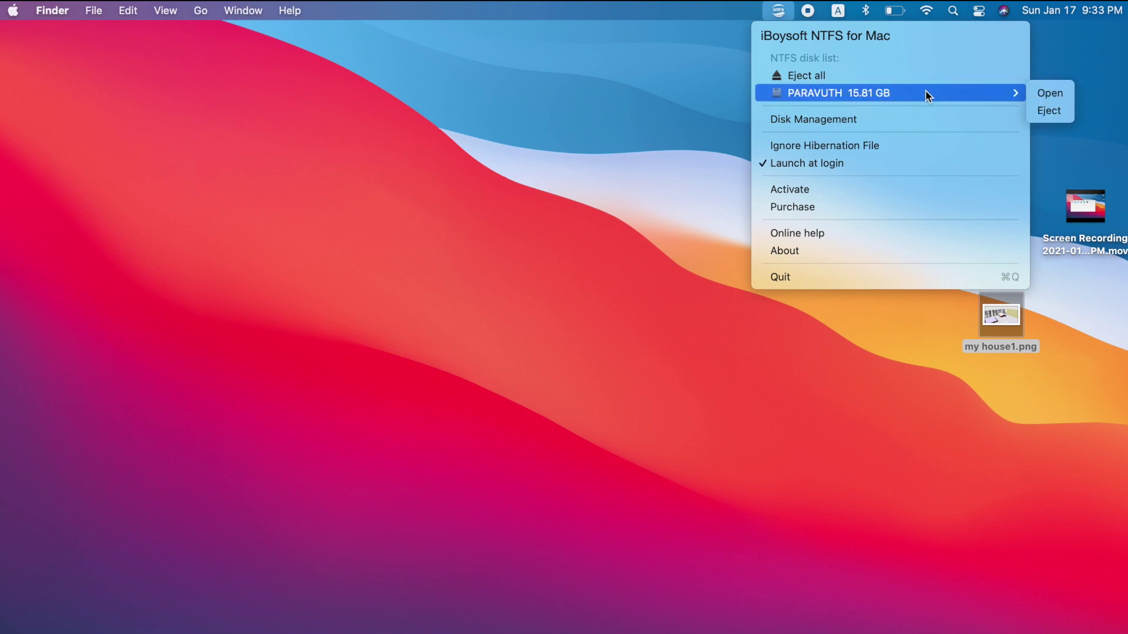
{"action": "left_click", "coordinate": [1043, 101]}
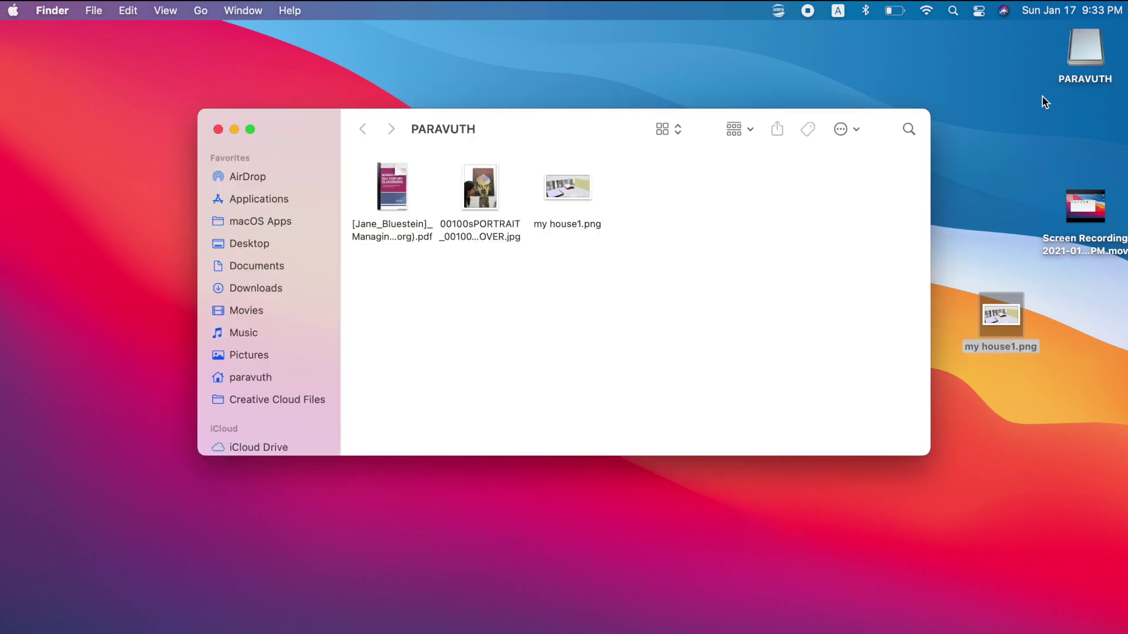
{"action": "scroll", "coordinate": [301, 298], "scroll_direction": "down", "scroll_amount": 5}
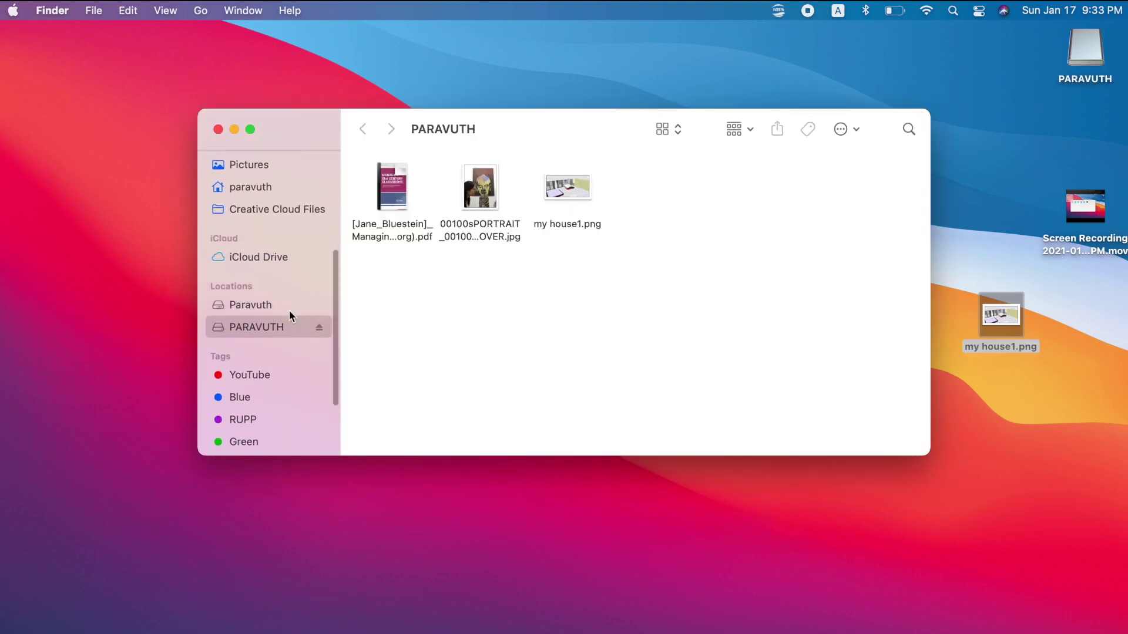
{"action": "left_click", "coordinate": [279, 307]}
{"action": "left_click", "coordinate": [278, 329]}
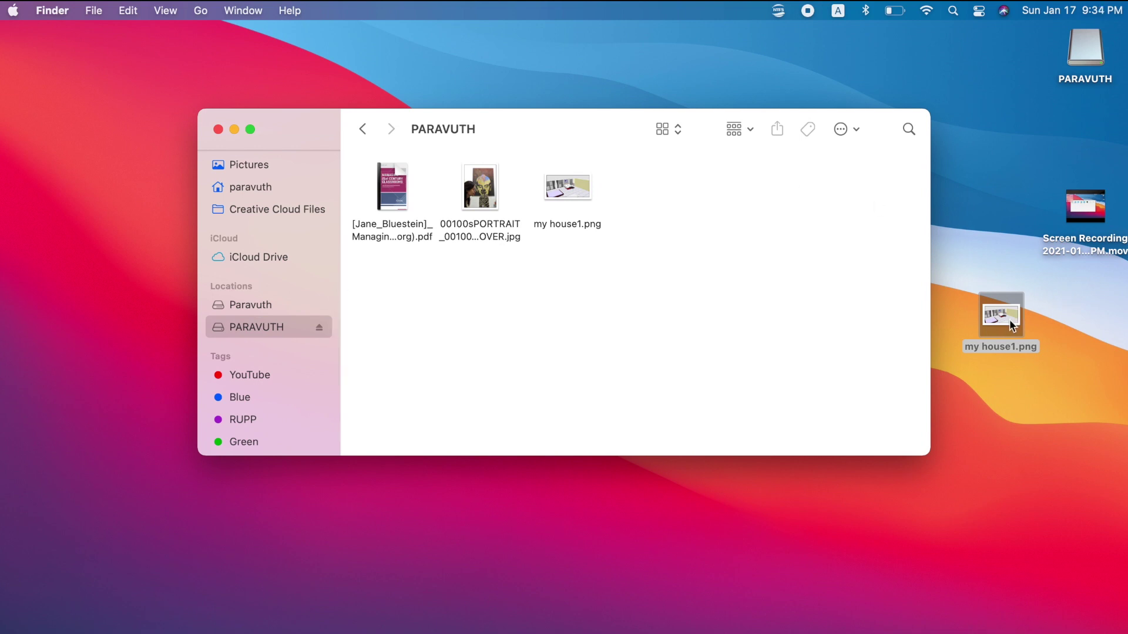
Drag my house1.png from the desktop onto PARAVUTH and keep both, creating my house1 2.png
{"action": "left_click_drag", "start_coordinate": [1010, 317], "coordinate": [726, 308]}
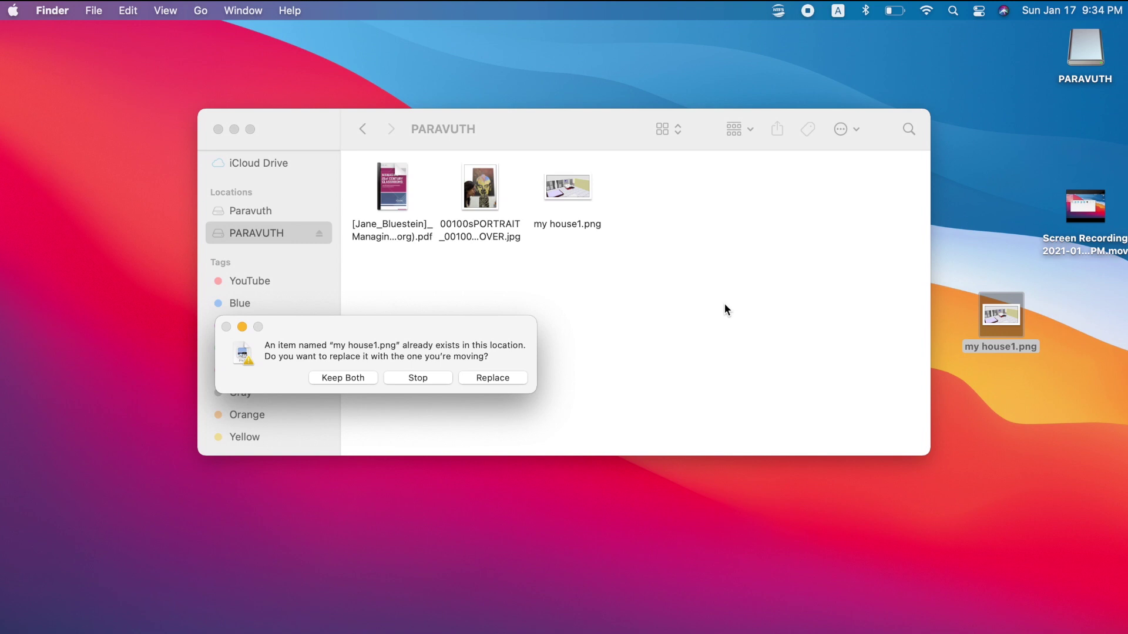
{"action": "left_click", "coordinate": [353, 378]}
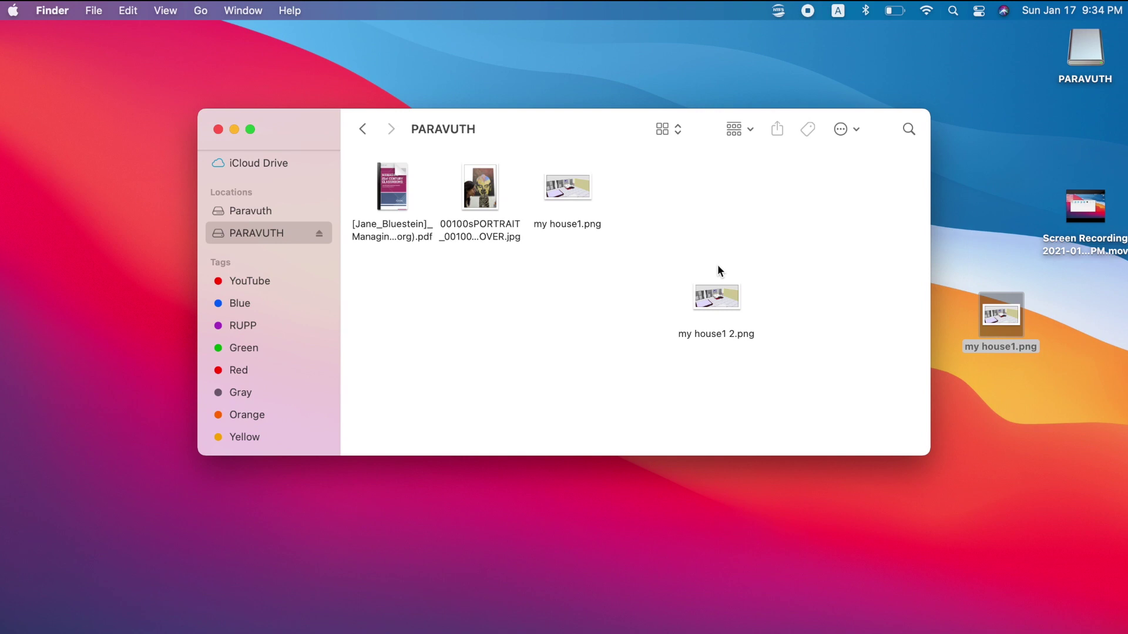
{"action": "scroll", "coordinate": [284, 232], "scroll_direction": "up", "scroll_amount": 5}
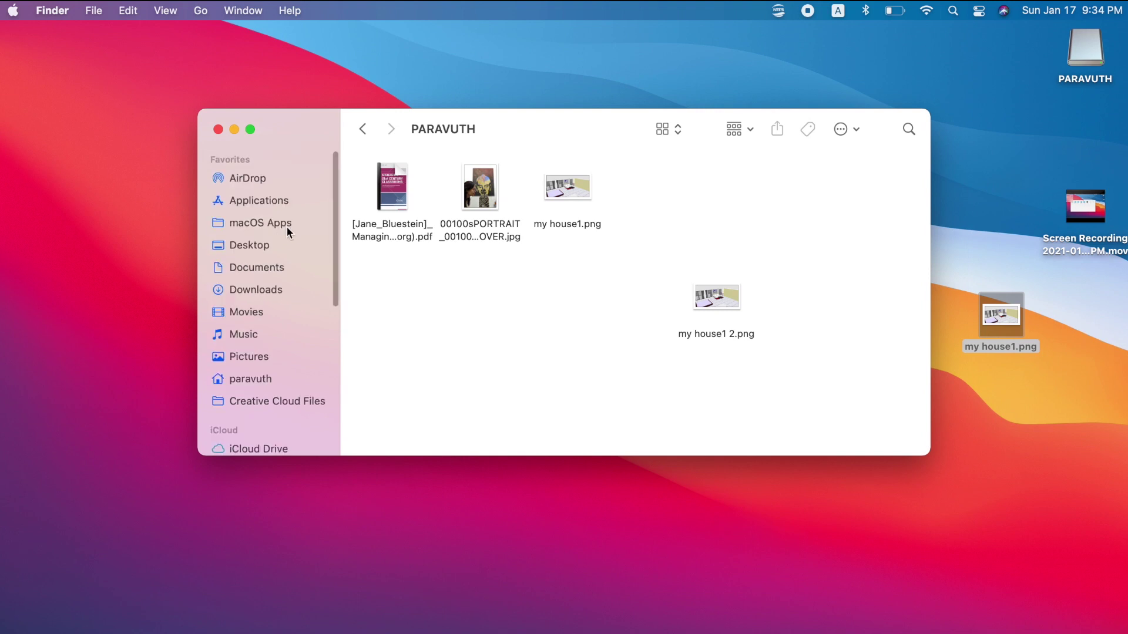
{"action": "left_click", "coordinate": [258, 288], "text": "super"}
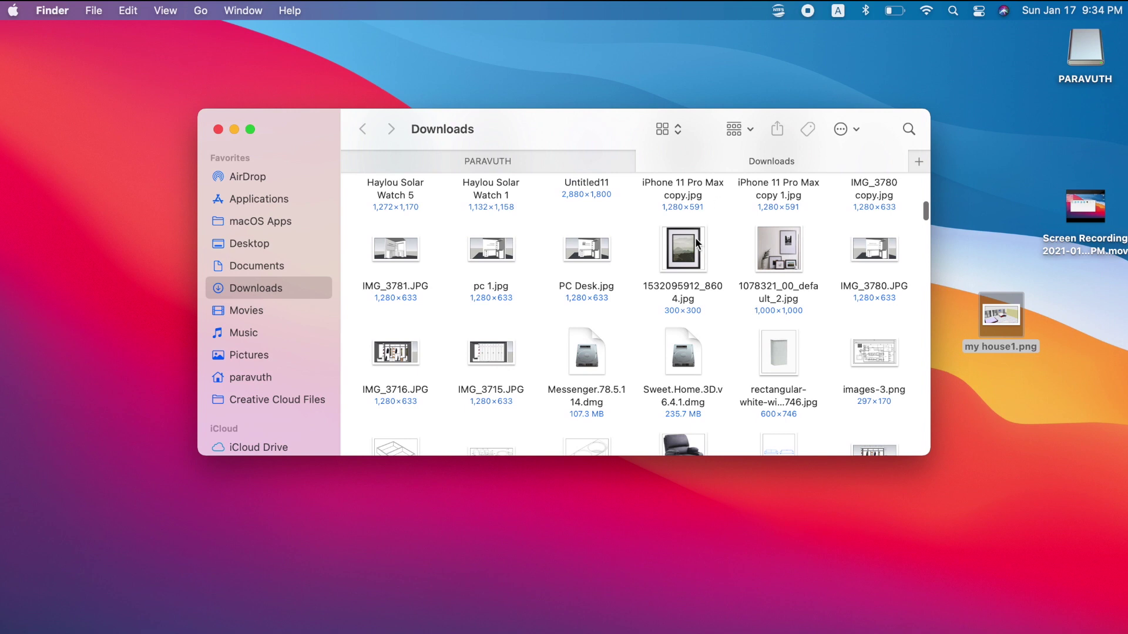
{"action": "left_click_drag", "start_coordinate": [697, 244], "coordinate": [811, 235]}
{"action": "left_click", "coordinate": [745, 165]}
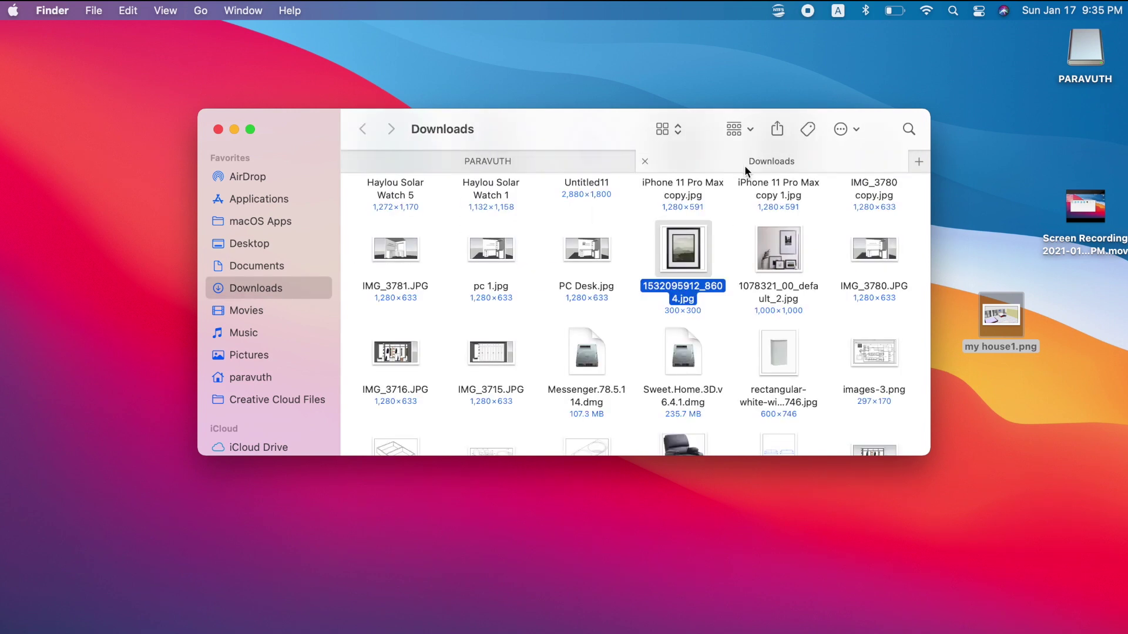
{"action": "scroll", "coordinate": [737, 281], "scroll_direction": "down", "scroll_amount": 3}
{"action": "scroll", "coordinate": [738, 281], "scroll_direction": "up", "scroll_amount": 3}
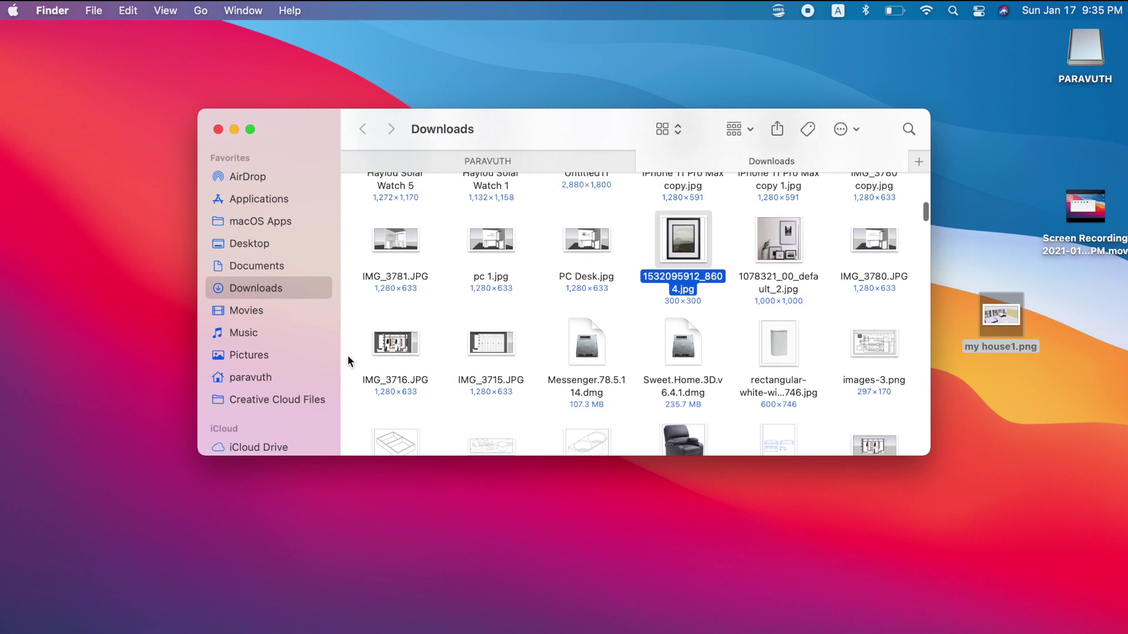
{"action": "scroll", "coordinate": [389, 333], "scroll_direction": "up", "scroll_amount": 5}
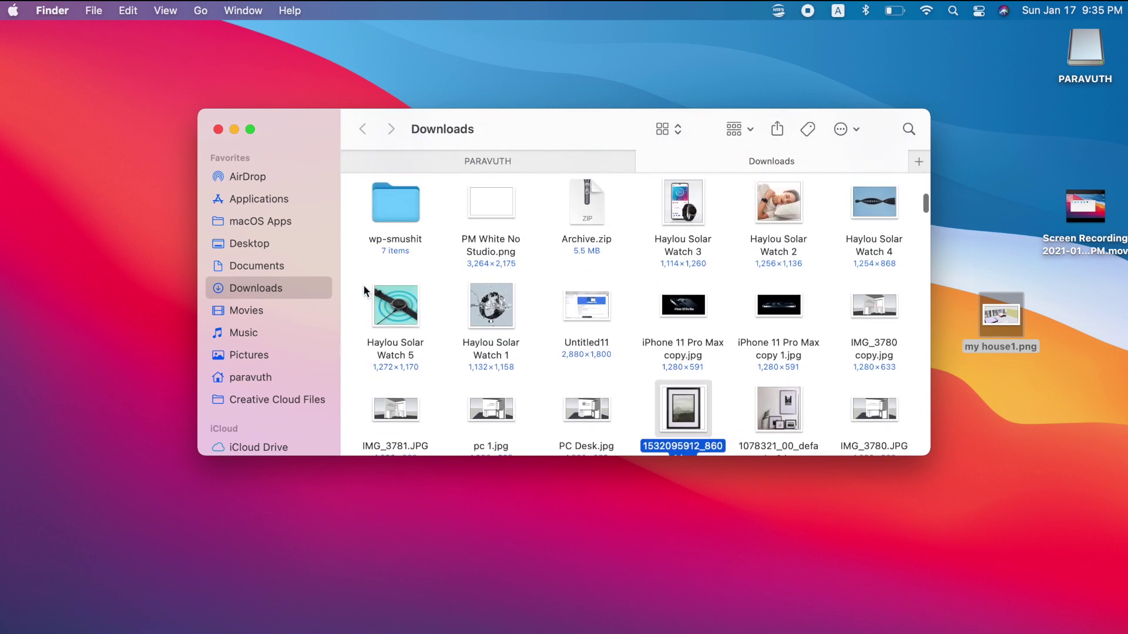
{"action": "left_click_drag", "start_coordinate": [365, 291], "coordinate": [493, 317]}
{"action": "left_click_drag", "start_coordinate": [493, 317], "coordinate": [600, 250]}
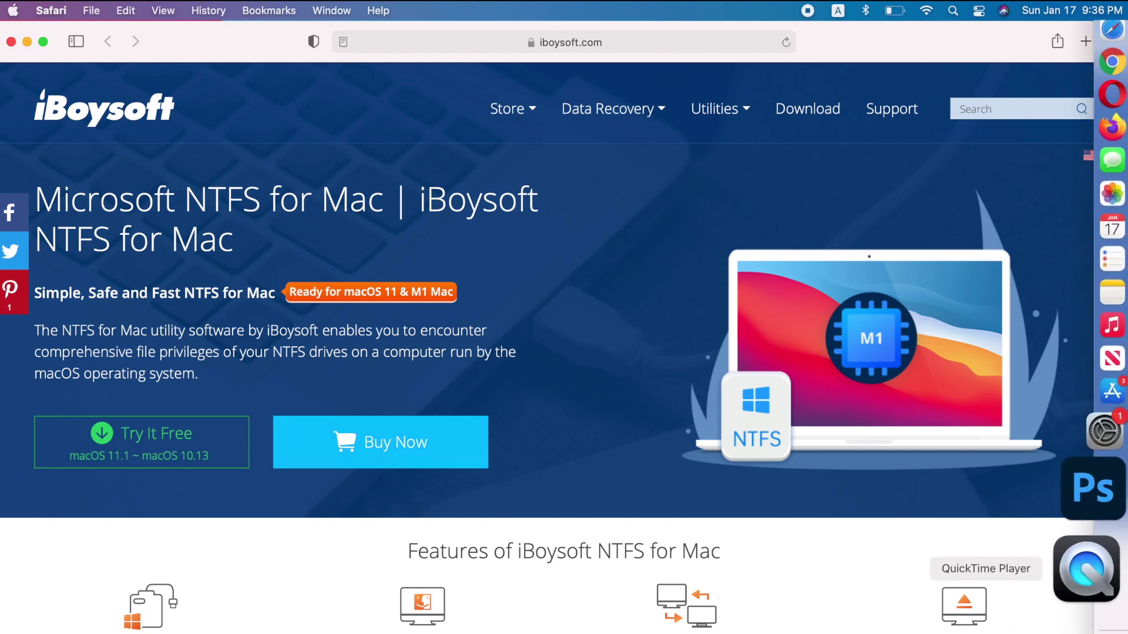
Open ntfsformac.dmg from the Dock's Downloads stack and select its iBoysoft NTFS for Mac Installer package
{"action": "left_click", "coordinate": [1085, 617]}
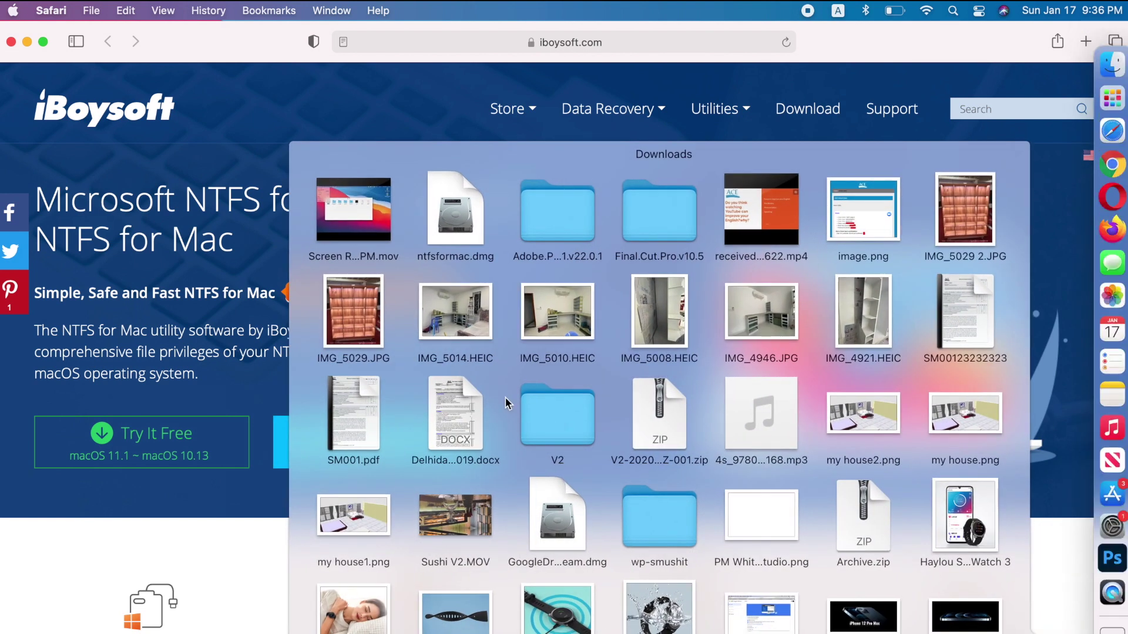
{"action": "left_click", "coordinate": [477, 233]}
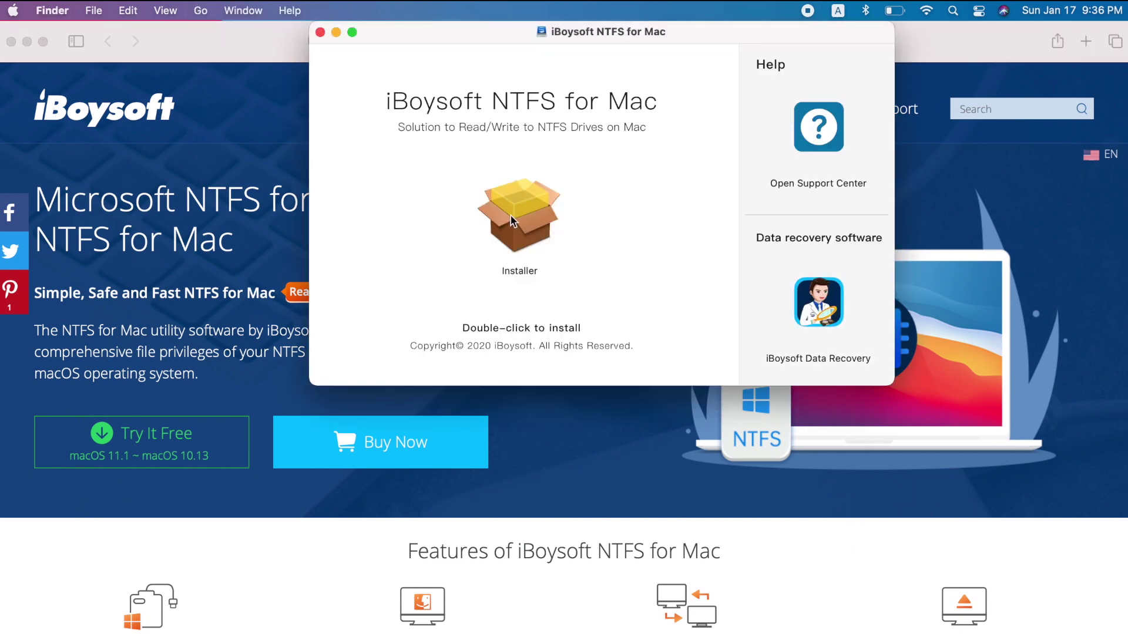
{"action": "left_click", "coordinate": [511, 214]}
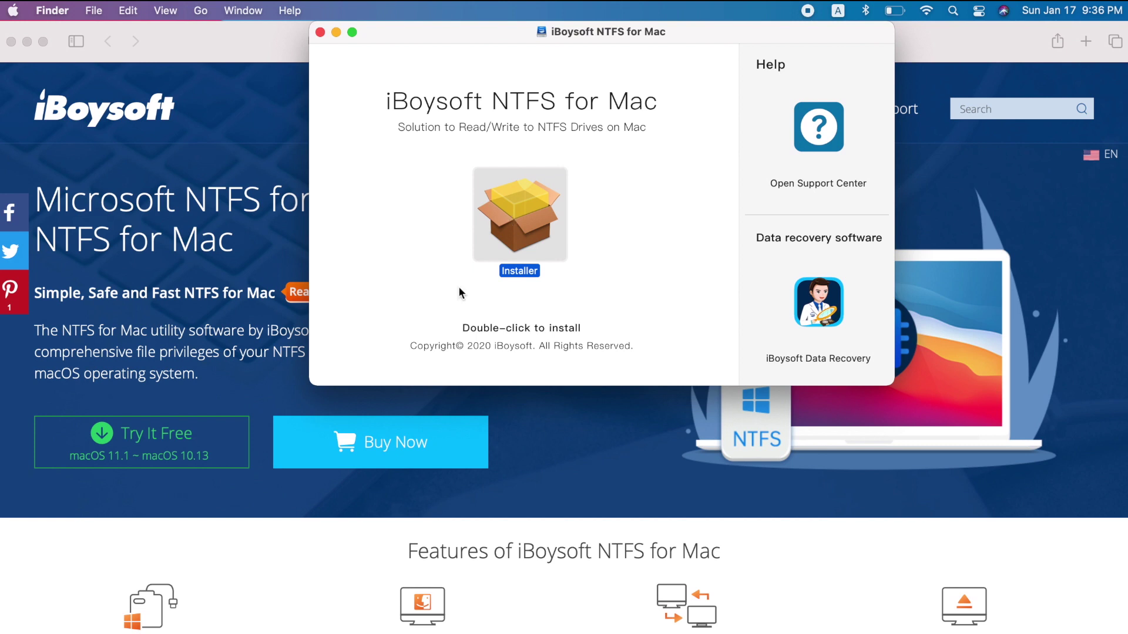
{"action": "left_click", "coordinate": [461, 322]}
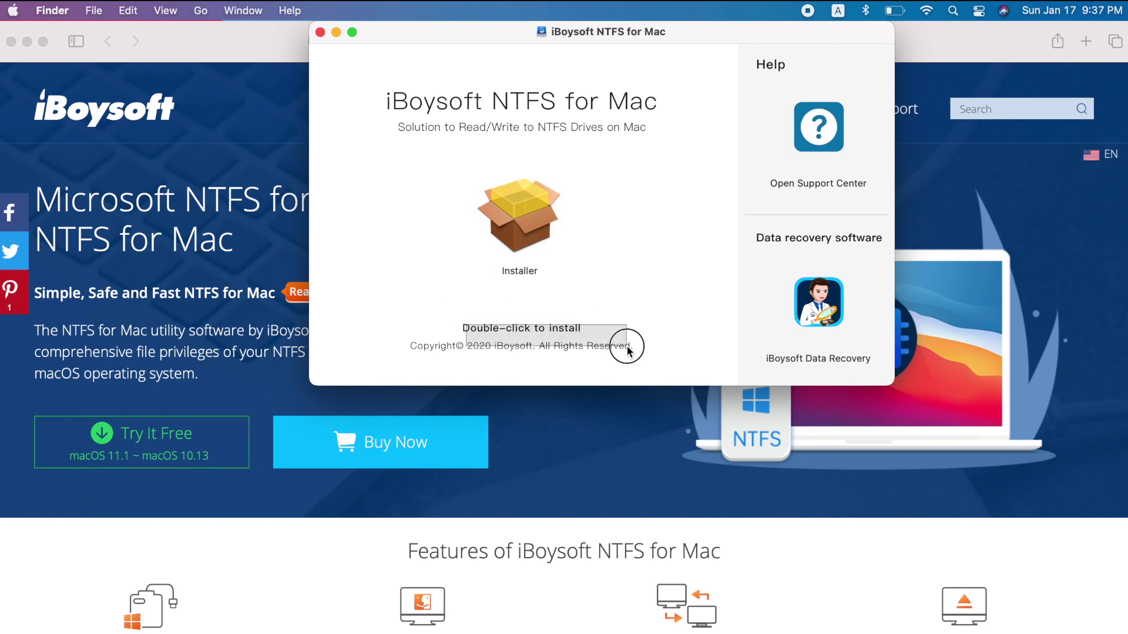
Run the iBoysoft NTFS for Mac installer through Continue and Install, authorising with the admin password
{"action": "double_click", "coordinate": [514, 217]}
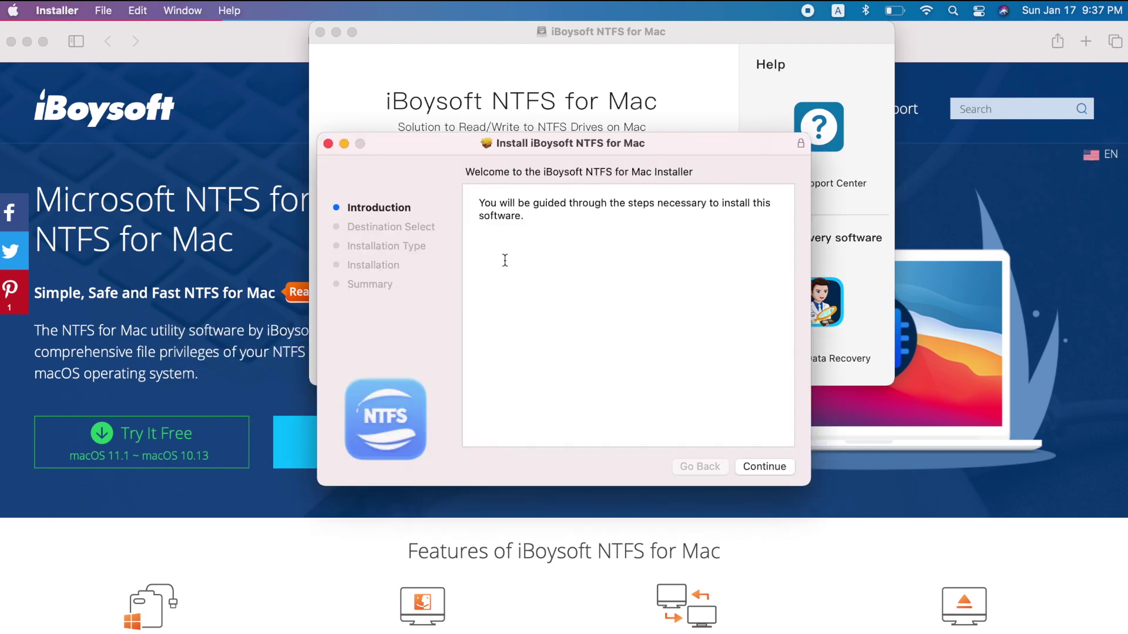
{"action": "left_click", "coordinate": [780, 473]}
{"action": "left_click", "coordinate": [775, 473]}
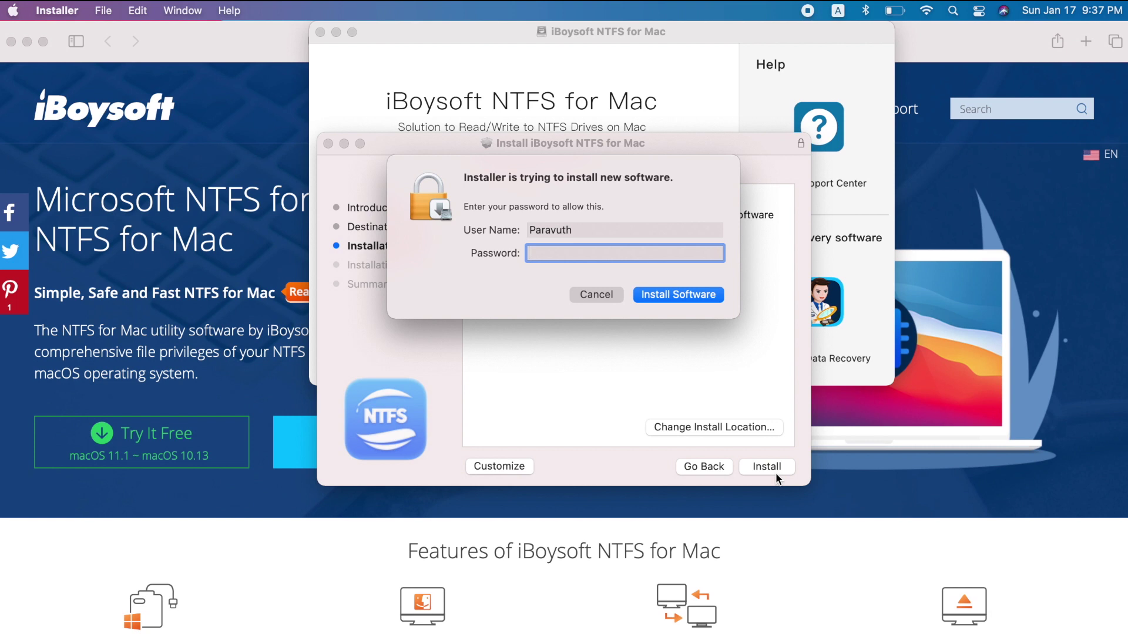
{"action": "type", "text": "*********"}
{"action": "key", "text": "Return"}
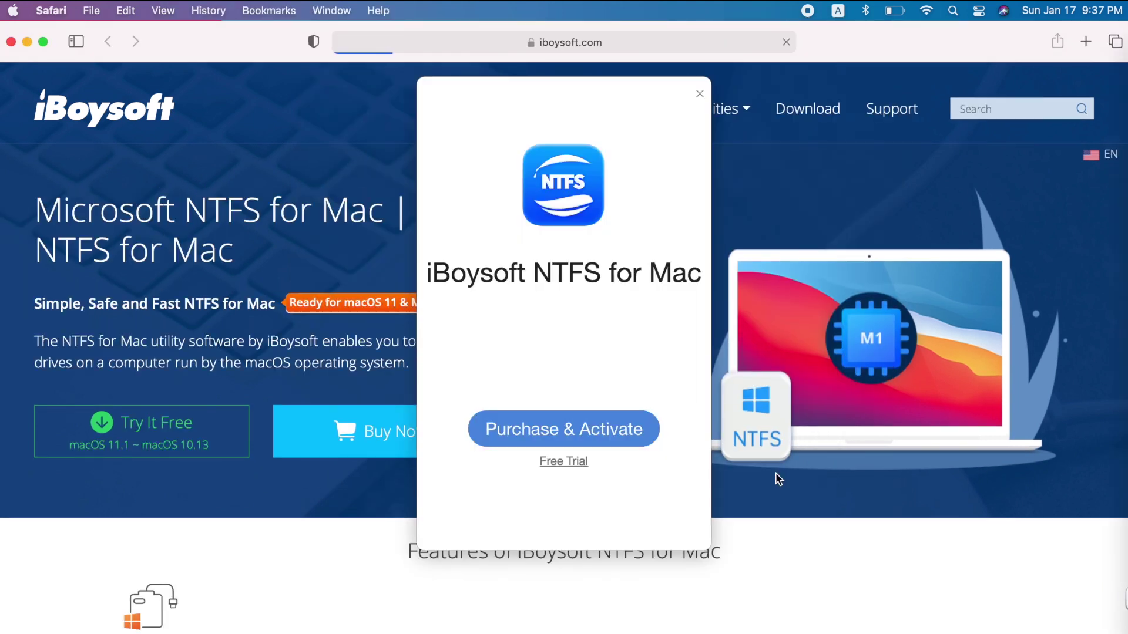
Choose Free Trial, then open and close the iBoysoft menu-bar menu to review its options
{"action": "left_click", "coordinate": [546, 465]}
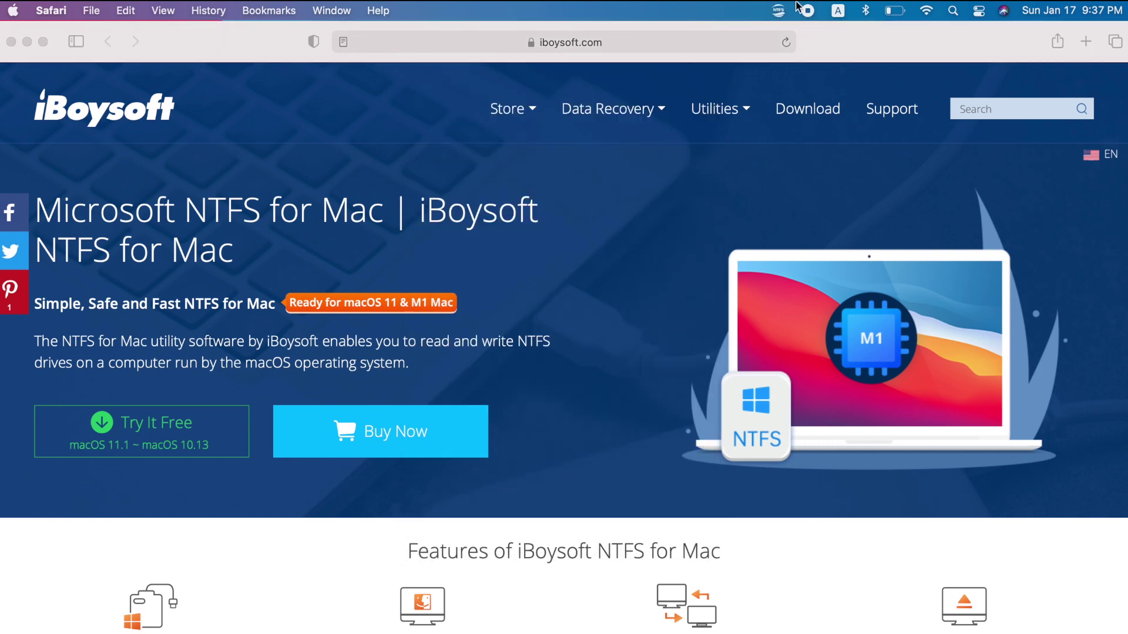
{"action": "left_click", "coordinate": [780, 11]}
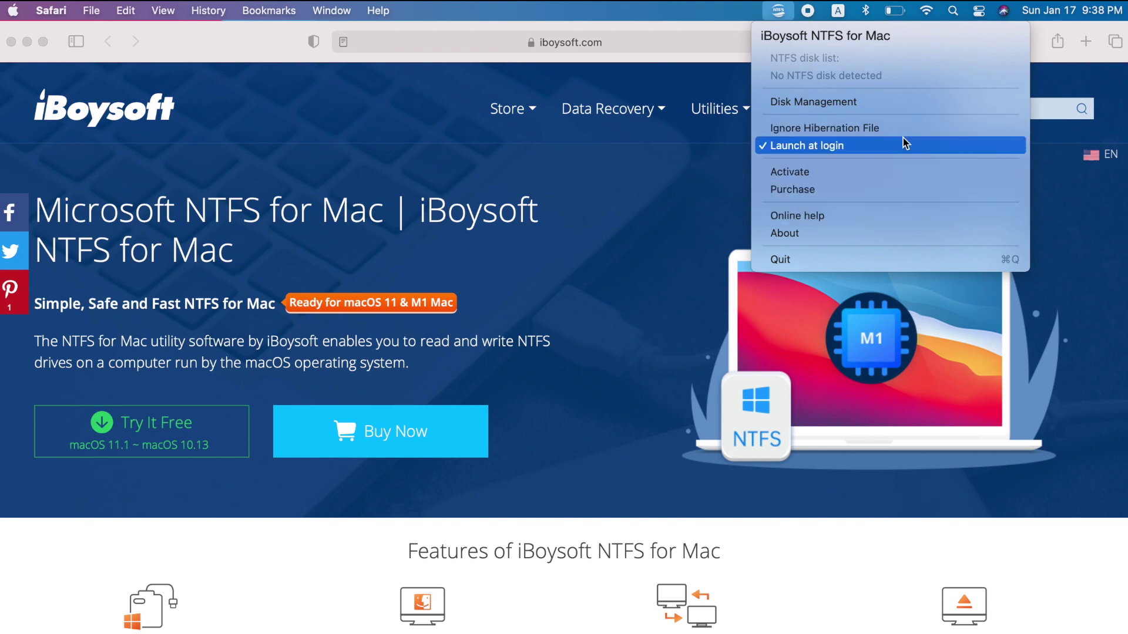
{"action": "left_click", "coordinate": [763, 152]}
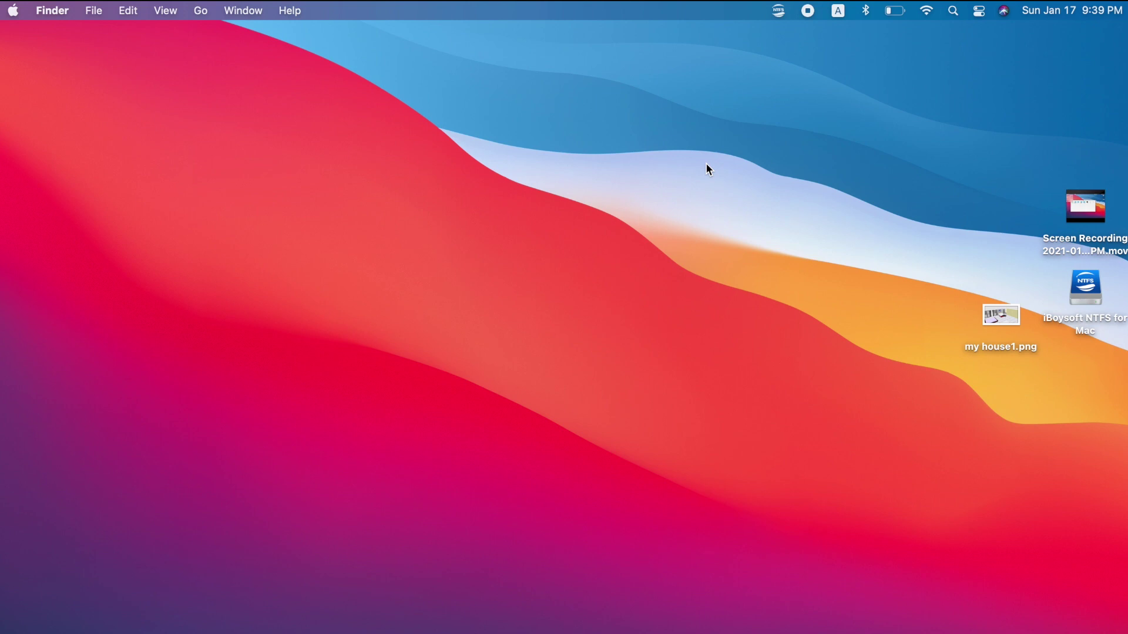
Browse the startup disk and the iBoysoft NTFS volume contents in a Finder window
{"action": "left_click", "coordinate": [1108, 71]}
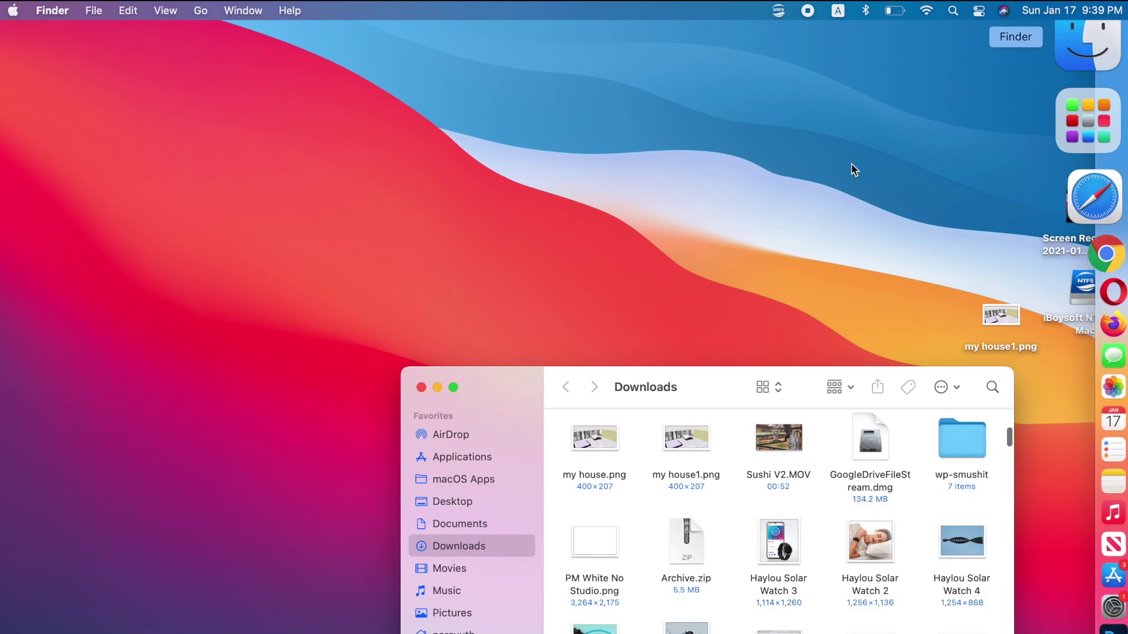
{"action": "scroll", "coordinate": [423, 299], "scroll_direction": "down", "scroll_amount": 3}
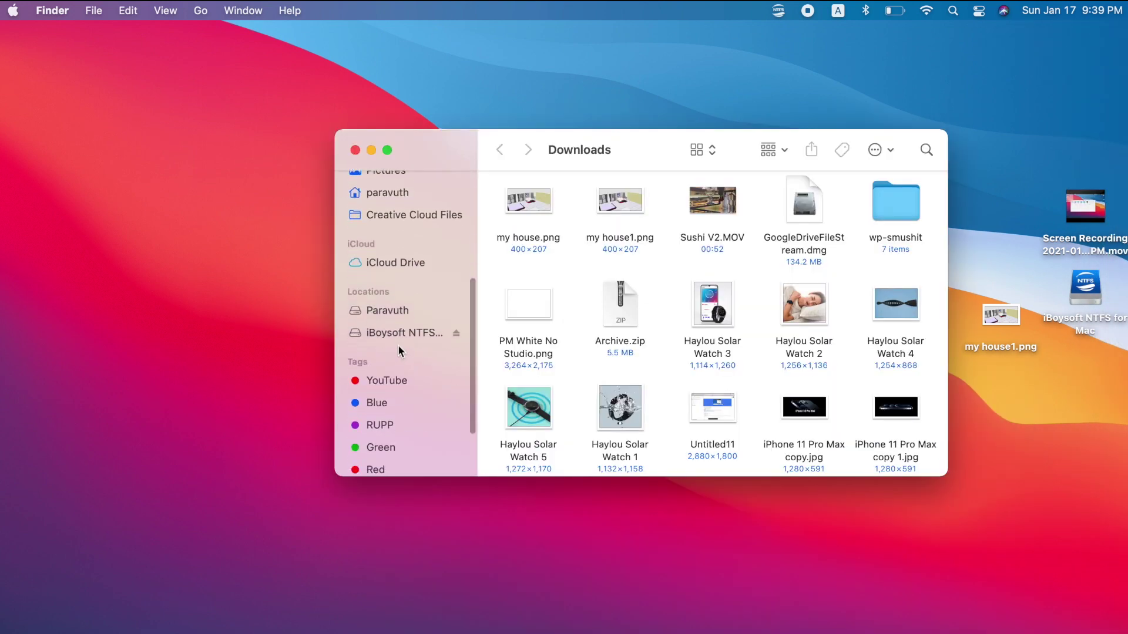
{"action": "left_click", "coordinate": [393, 314]}
{"action": "left_click", "coordinate": [437, 333]}
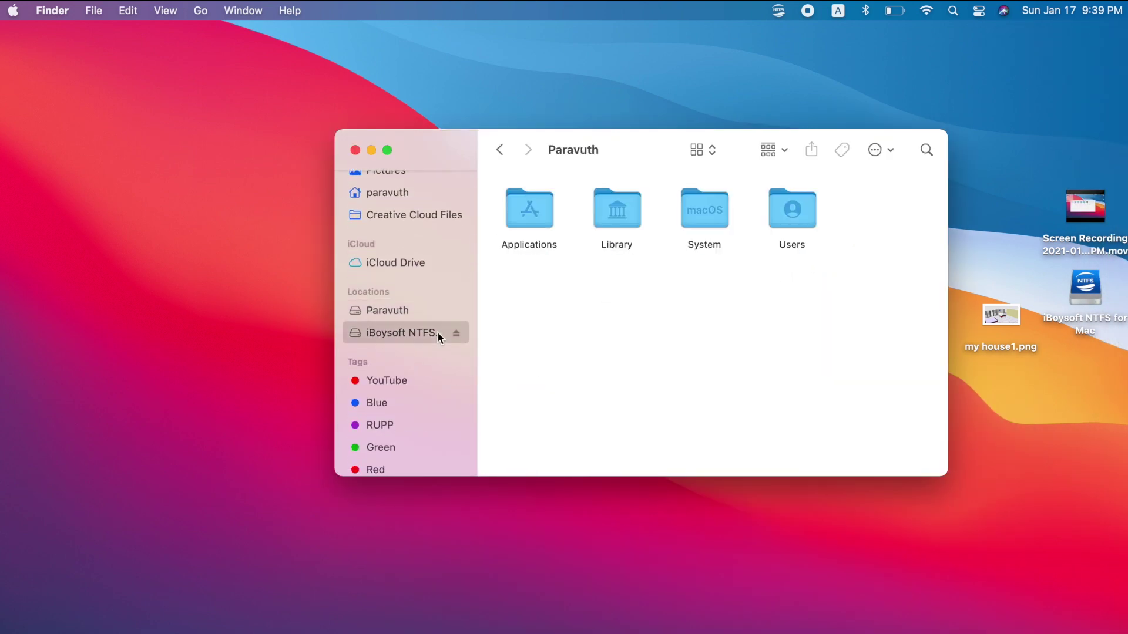
{"action": "left_click", "coordinate": [418, 312]}
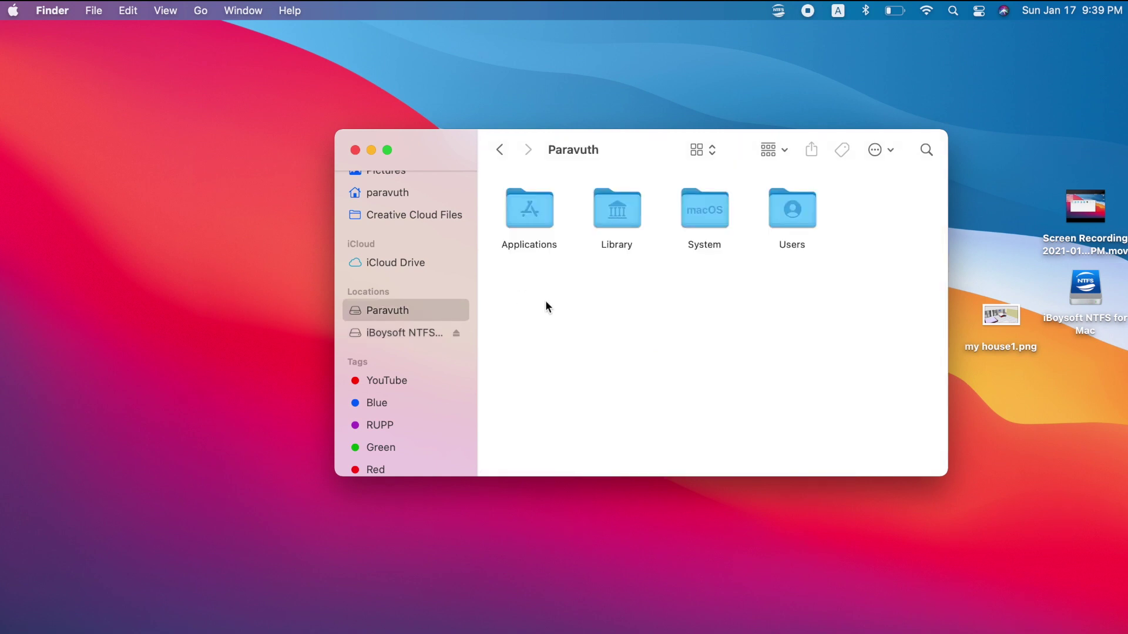
Open PARAVUTH 15.81 GB from the iBoysoft menu-bar list, then open its drive window
{"action": "left_click", "coordinate": [770, 10]}
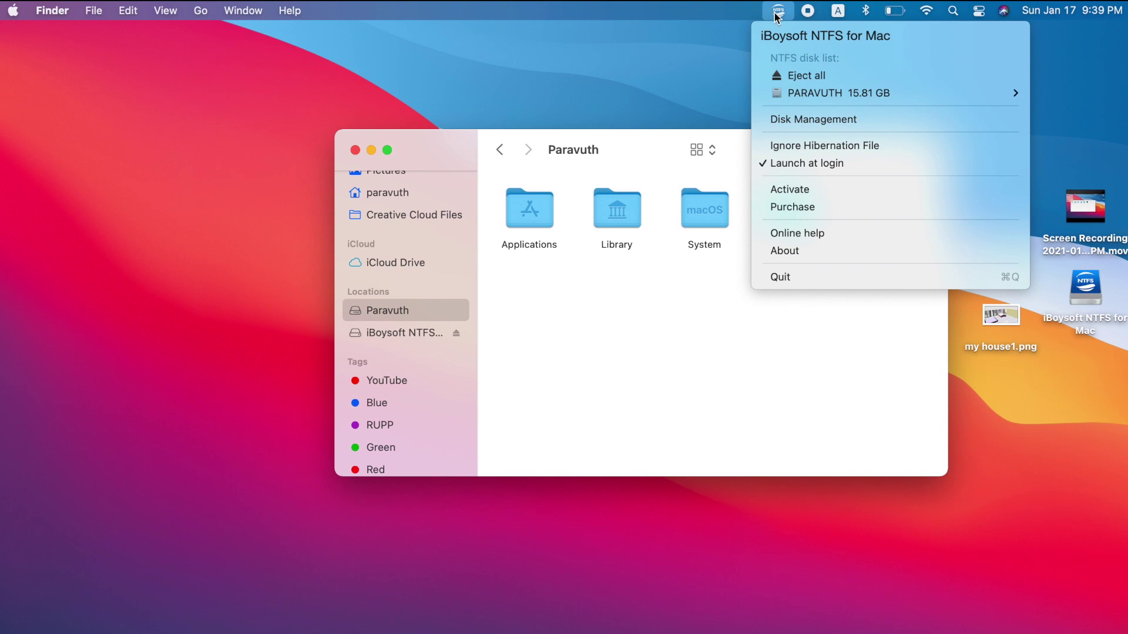
{"action": "mouse_move", "coordinate": [814, 94]}
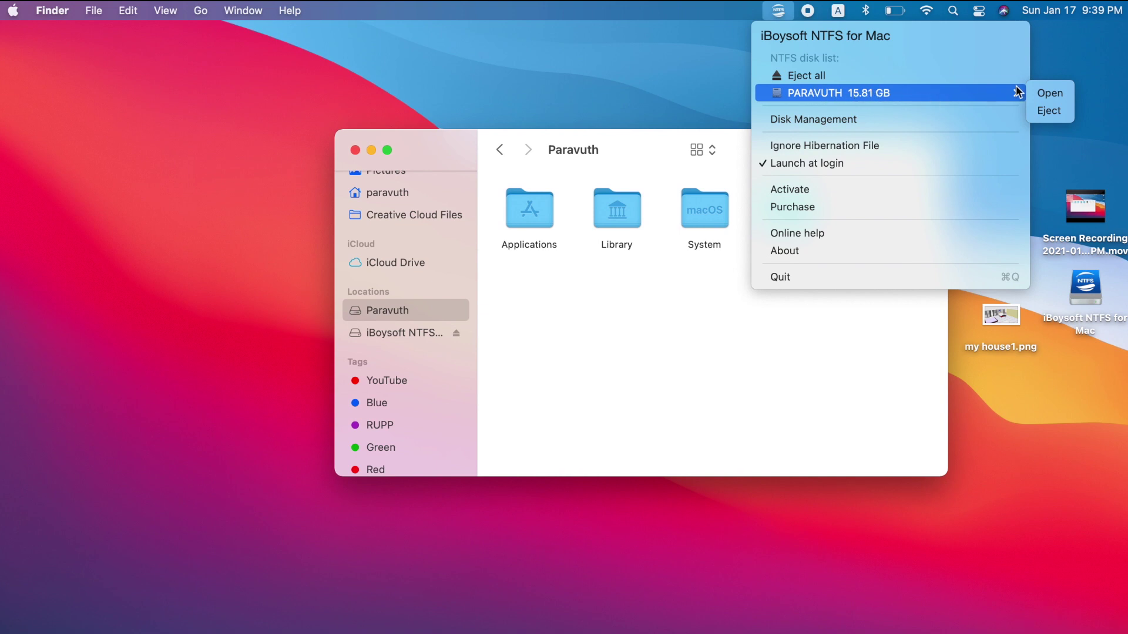
{"action": "left_click", "coordinate": [1037, 95]}
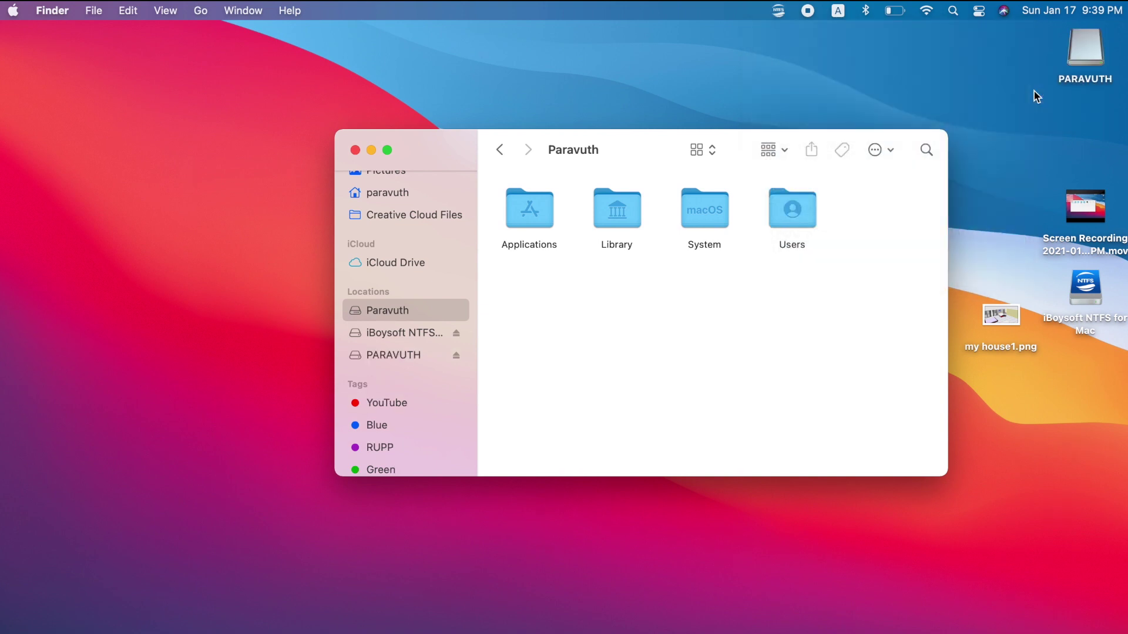
{"action": "left_click", "coordinate": [1084, 53]}
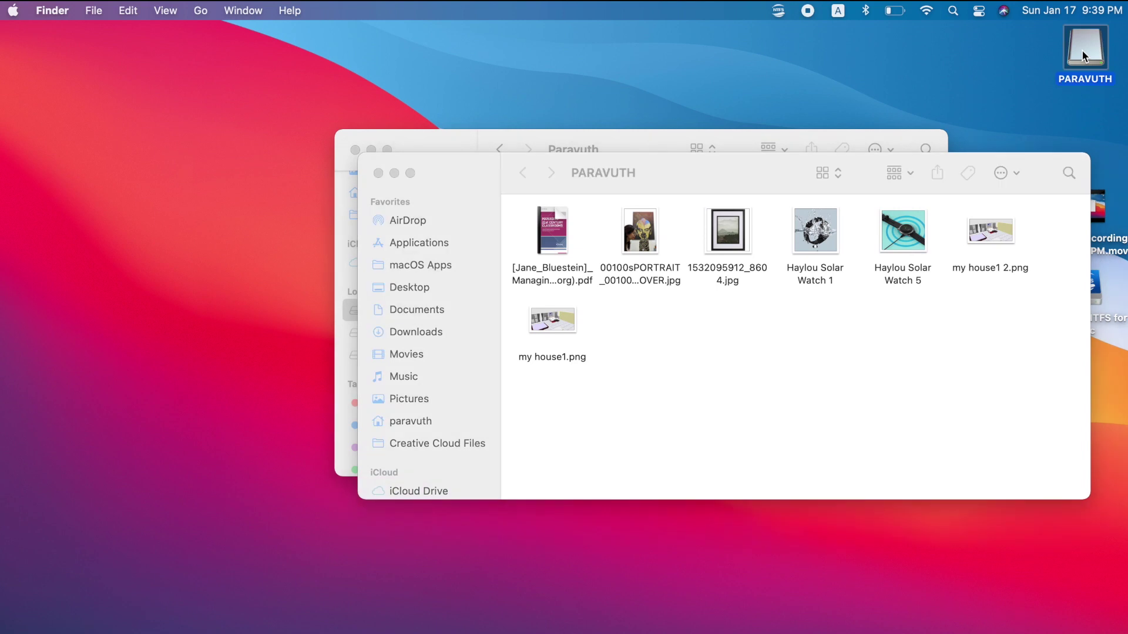